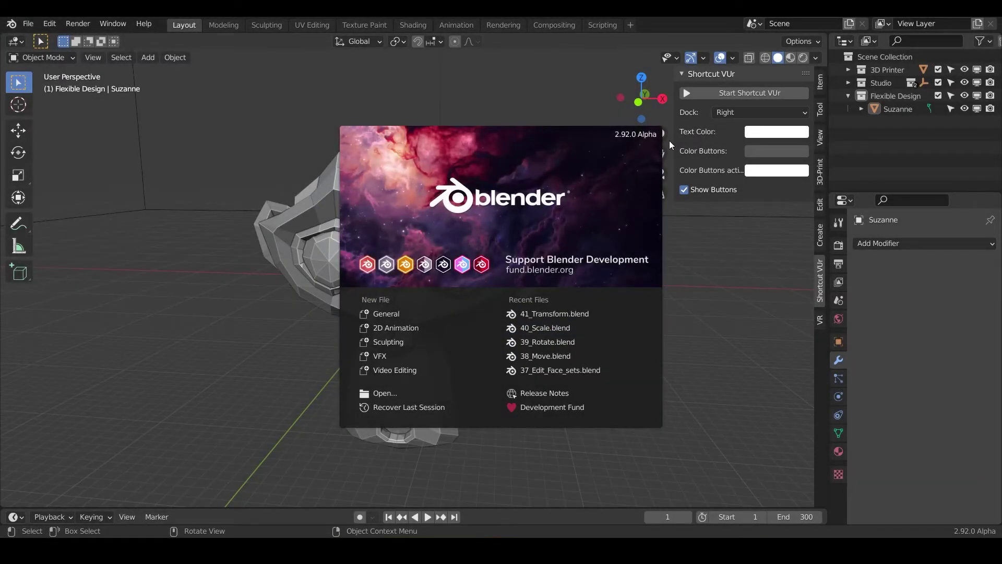
Dismiss the splash screen and save the scene as 42_Annotate.blend
left_click(383, 315)
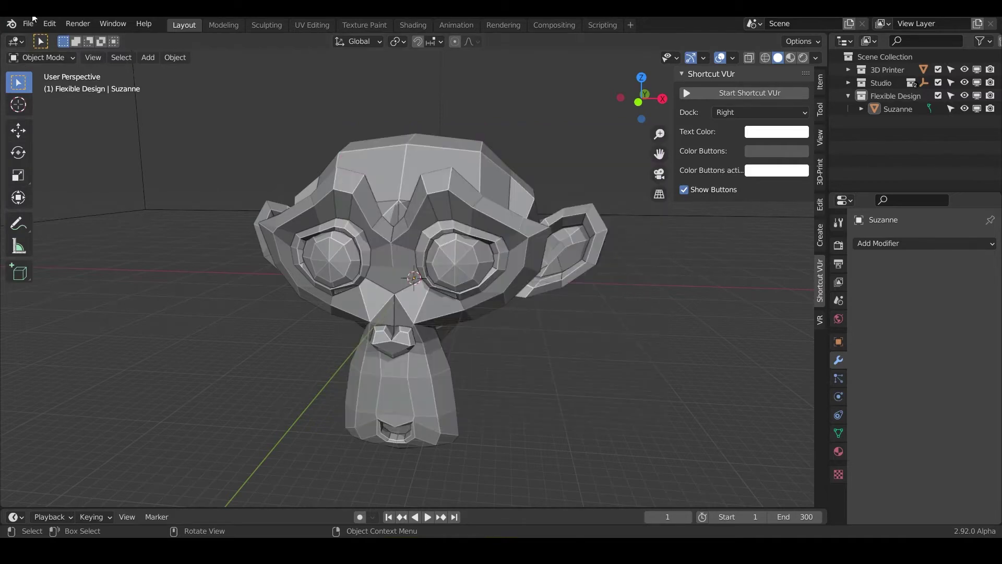
left_click(28, 23)
left_click(55, 123)
left_click(494, 480)
type("42_Annotate")
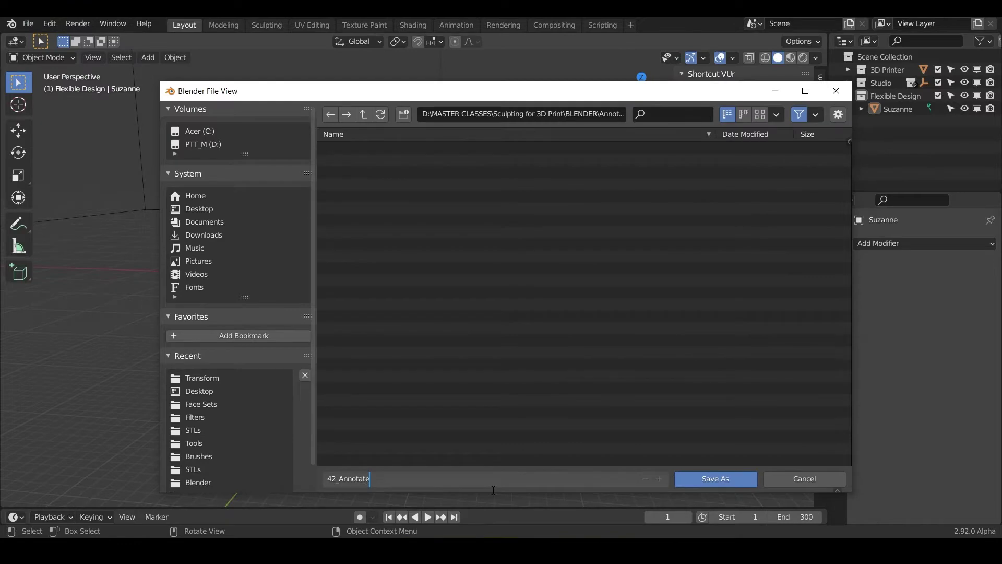
left_click(715, 478)
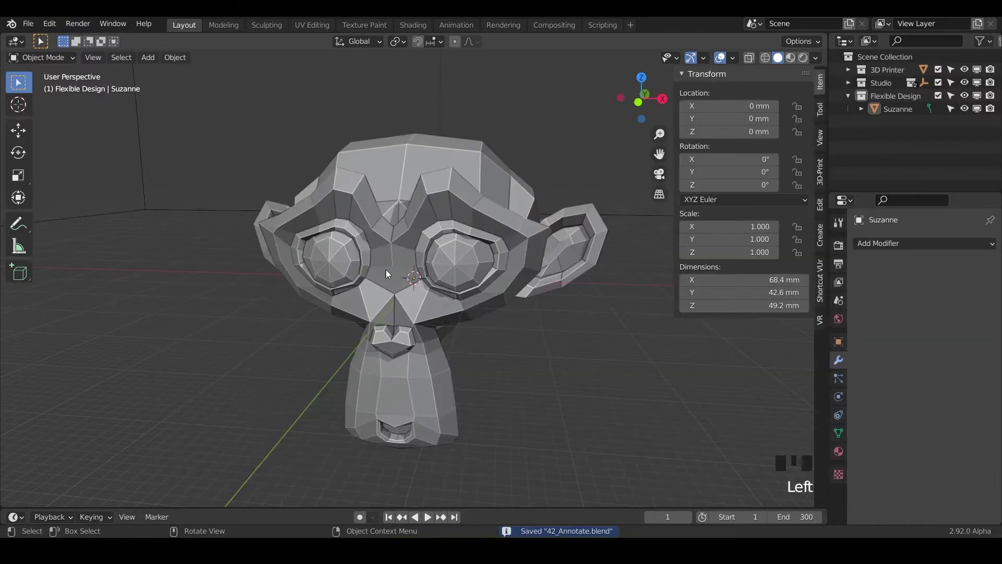
Select Suzanne and set viewport shading to MatCap with the normal-colour matcap
left_click(460, 288)
left_click(816, 56)
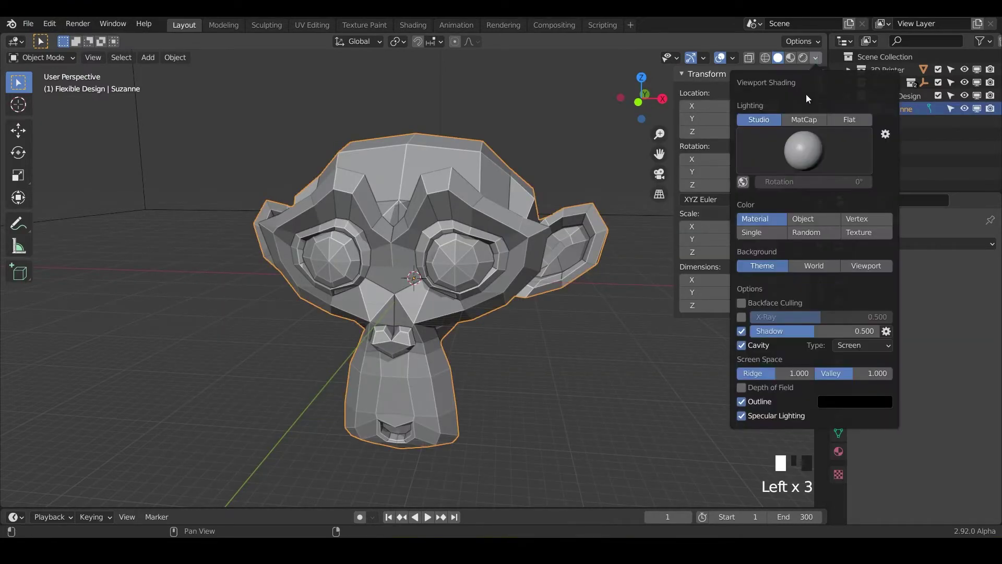
left_click(803, 119)
left_click(803, 151)
left_click(813, 194)
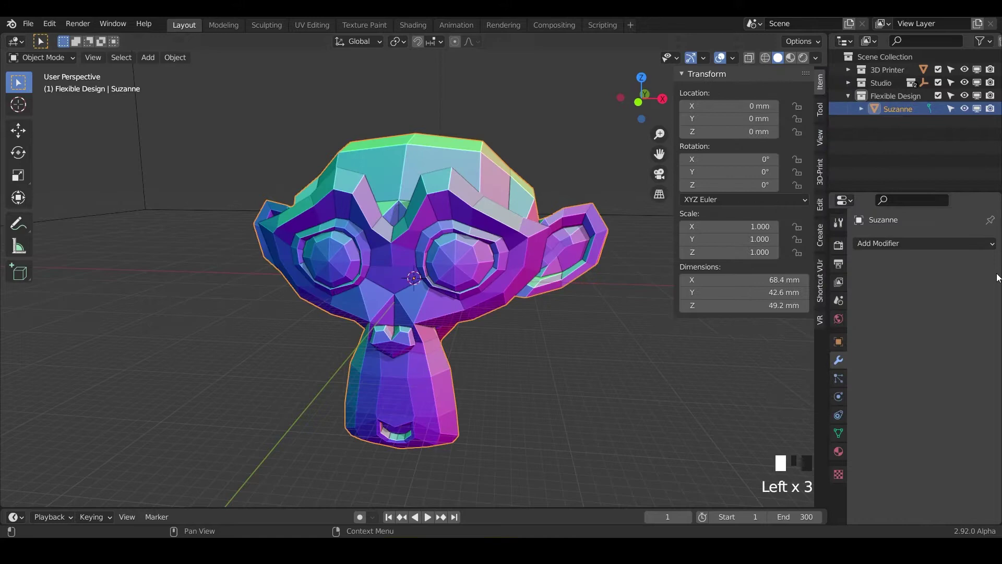
Add a Multiresolution modifier to Suzanne, subdivide it to level 5, and enter Sculpt Mode
left_click(986, 242)
left_click(757, 387)
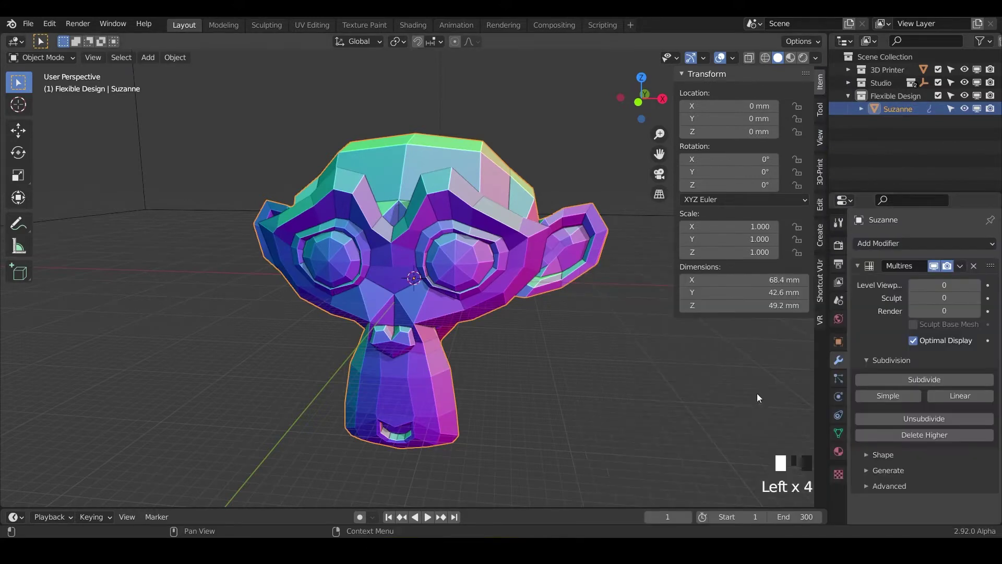
left_click(928, 380)
left_click(928, 379)
left_click(927, 380)
left_click(927, 379)
left_click(928, 380)
left_click(928, 380)
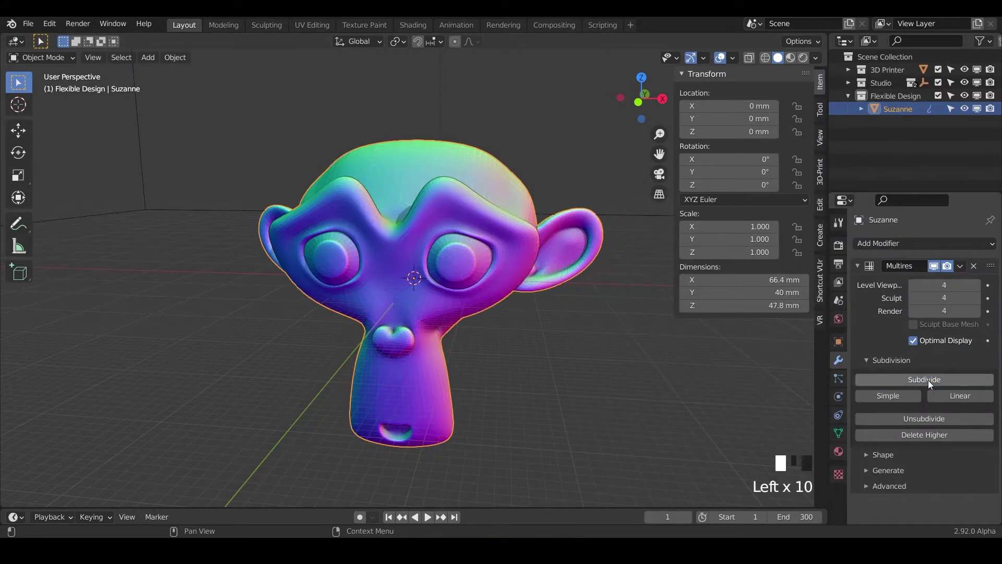
left_click(928, 379)
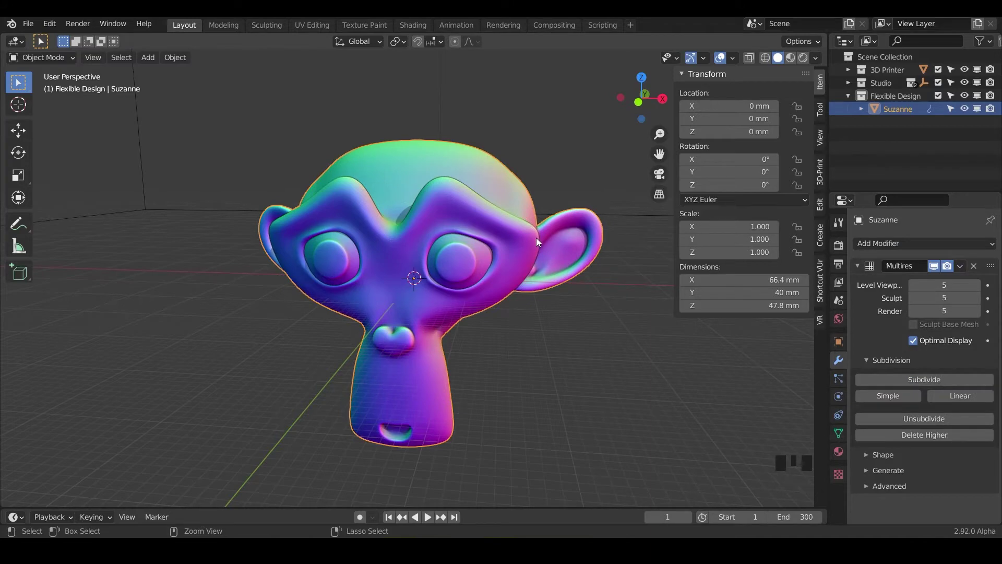
key("ctrl+Tab")
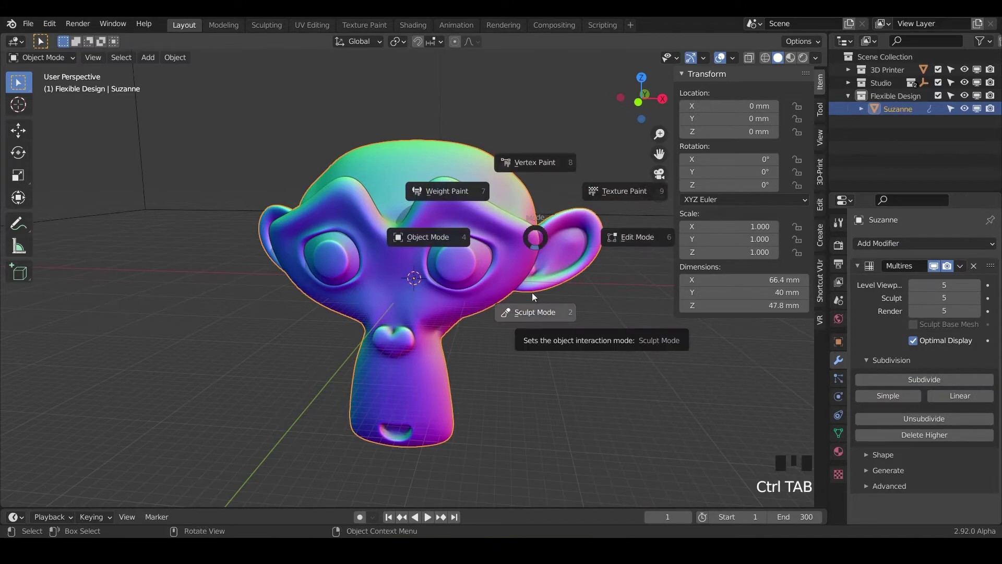
Widen the toolbar to show tool names and pick freehand Annotate from the annotate flyout
left_click_drag(32, 261, 109, 253)
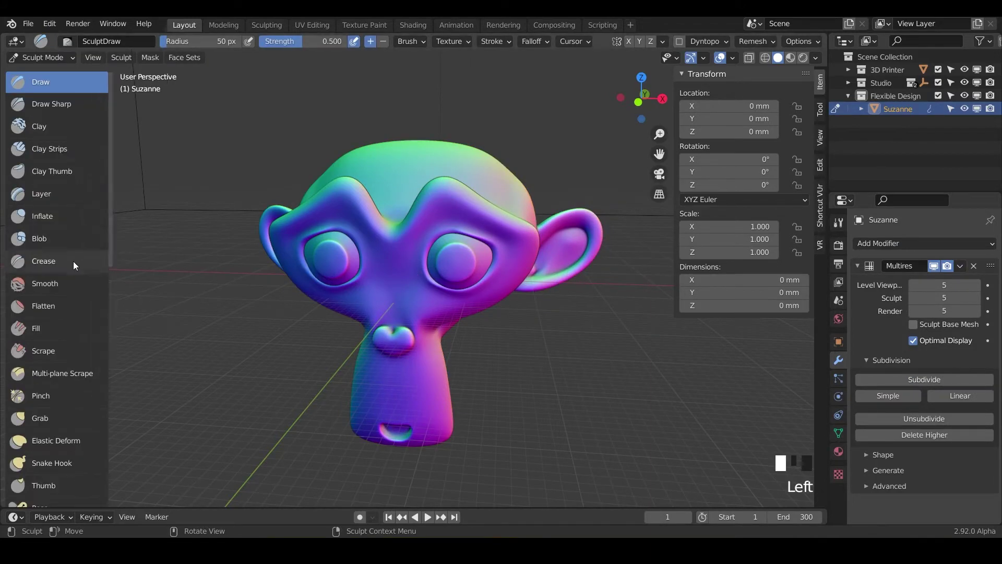
scroll(71, 264, "down", 20)
scroll(71, 264, "down", 20)
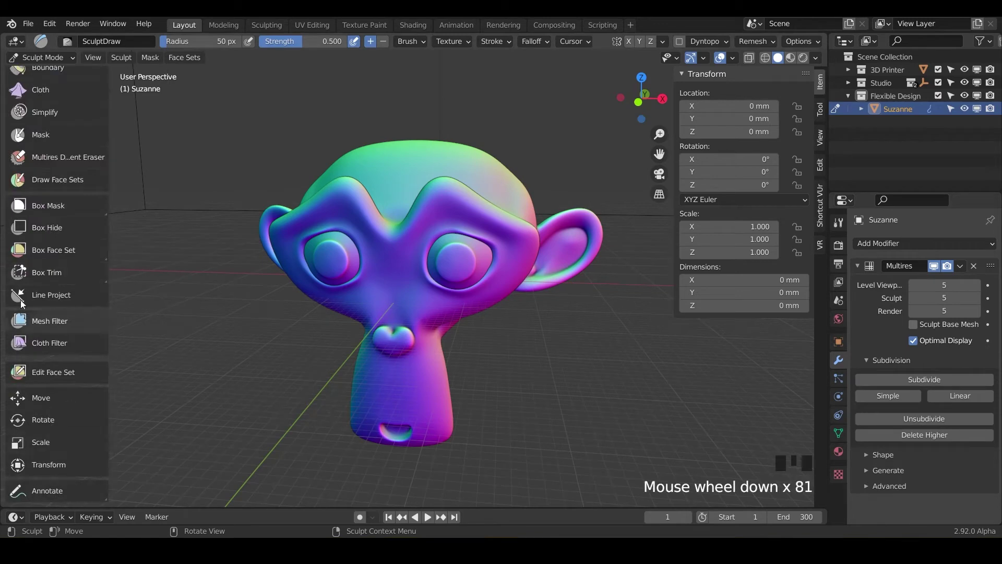
scroll(30, 227, "up", 16)
scroll(51, 230, "up", 5)
scroll(52, 234, "down", 20)
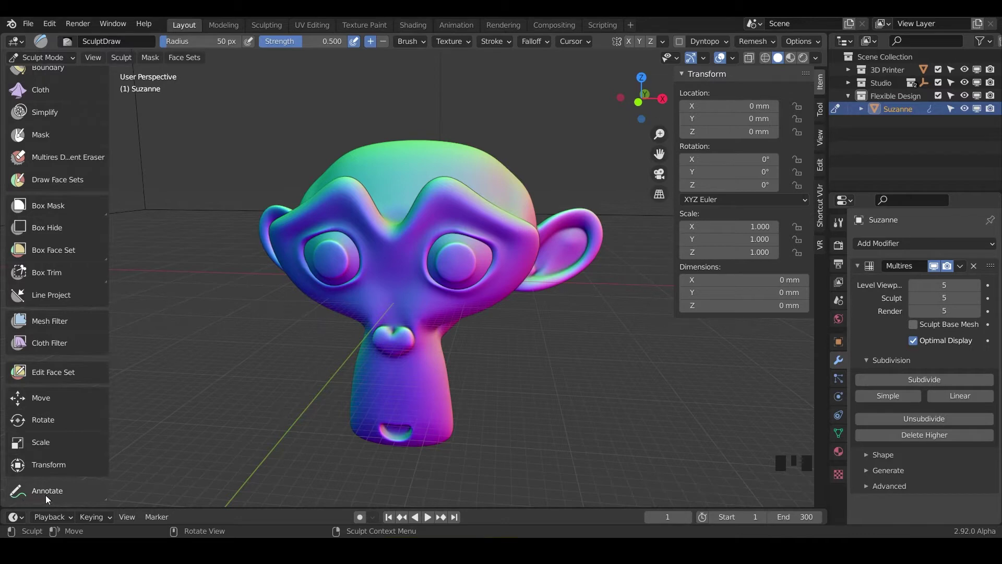
left_click(107, 498)
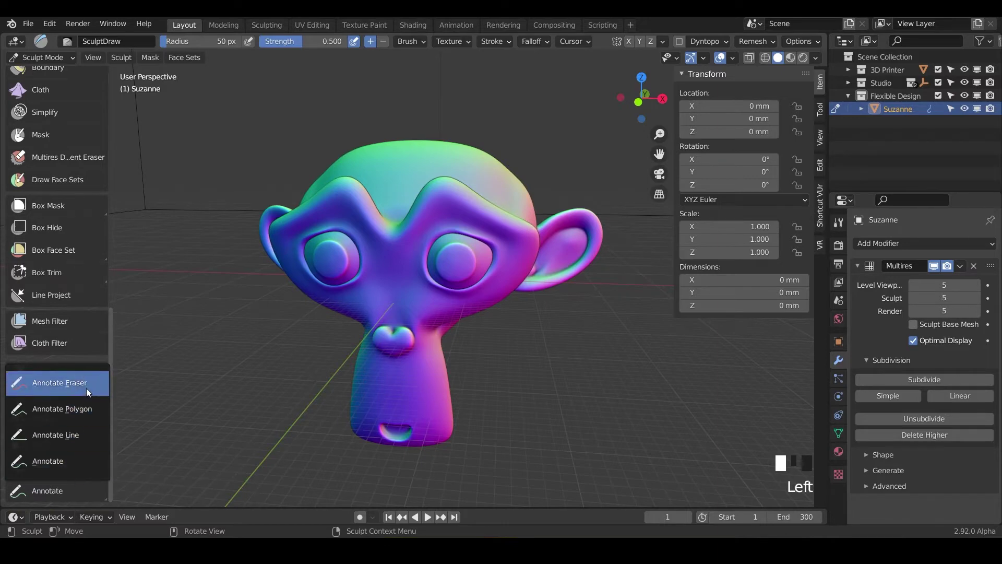
left_click(55, 460)
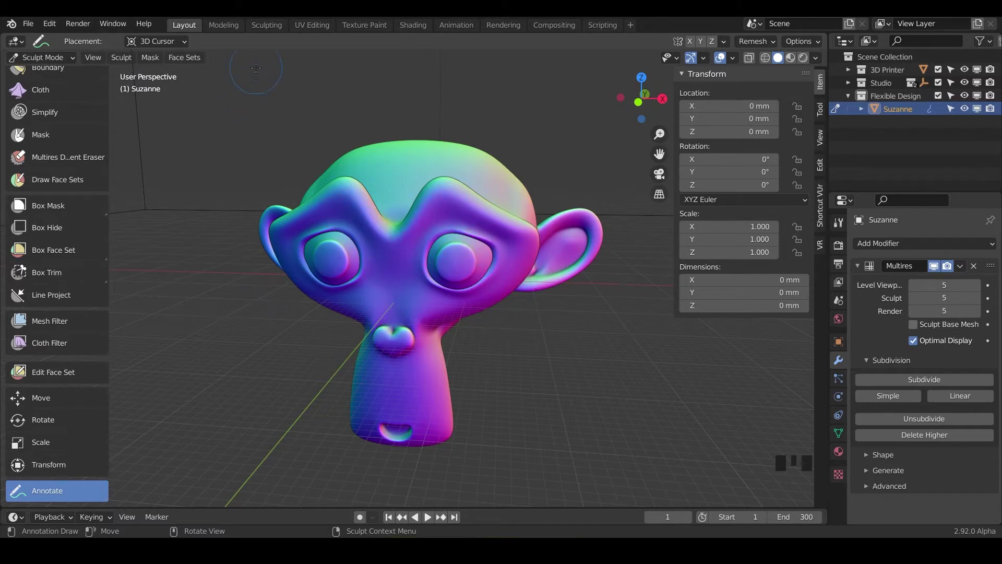
Draw freehand blue annotation strokes around Suzanne's ear and looping around her head
left_click(155, 42)
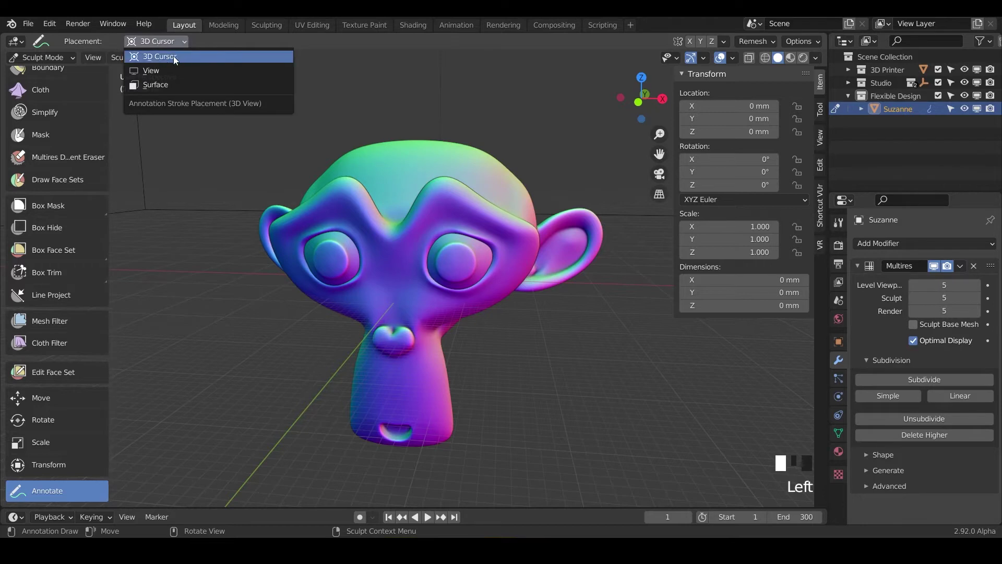
middle_click_drag(396, 287, 277, 285)
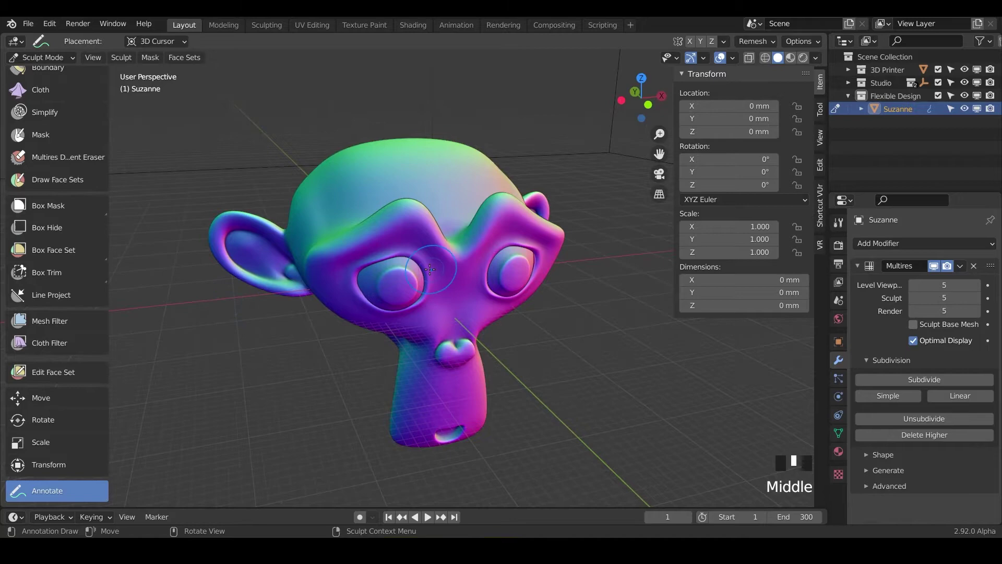
middle_click_drag(429, 269, 471, 342)
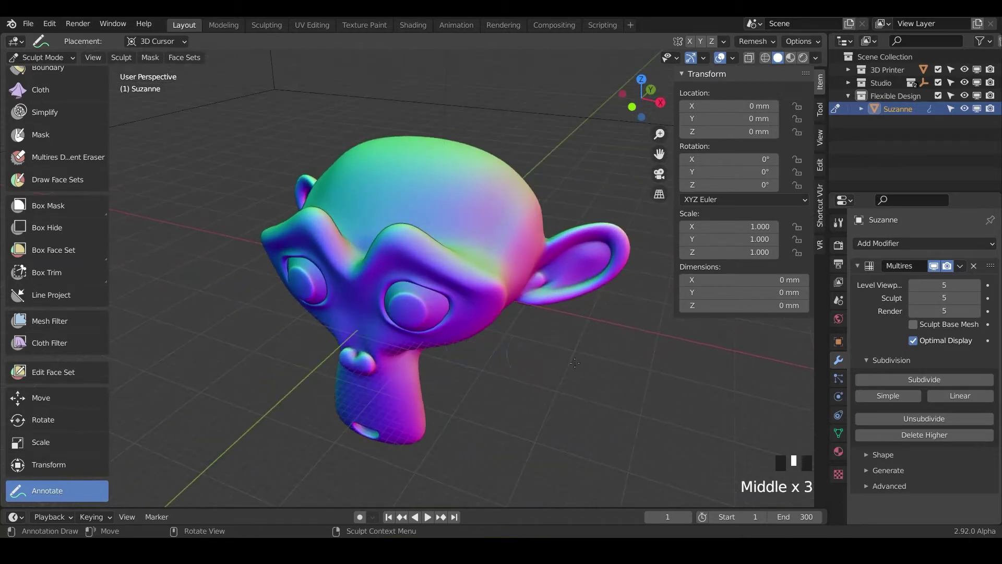
left_click_drag(622, 390, 580, 223)
mouse_move(510, 347)
left_mouse_down()
mouse_move(340, 256)
mouse_move(421, 256)
mouse_move(192, 250)
mouse_move(267, 25)
mouse_move(261, 209)
left_mouse_up()
mouse_move(261, 209)
middle_mouse_down()
mouse_move(275, 369)
mouse_move(345, 340)
mouse_move(412, 341)
mouse_move(365, 308)
mouse_move(297, 216)
mouse_move(380, 177)
mouse_move(447, 196)
mouse_move(398, 197)
middle_mouse_up()
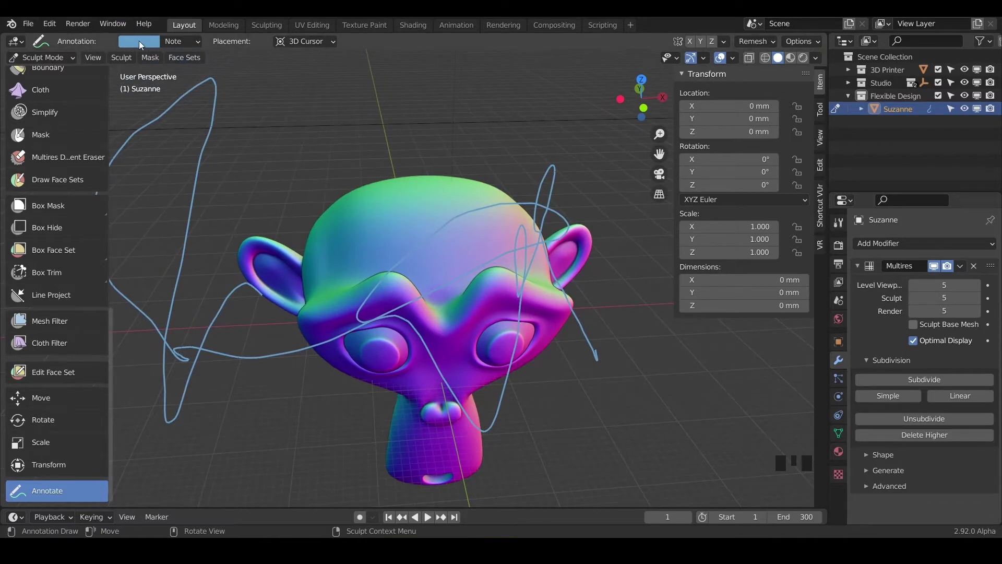
Add a new annotation layer with View placement and scribble across Suzanne's head
left_click(197, 42)
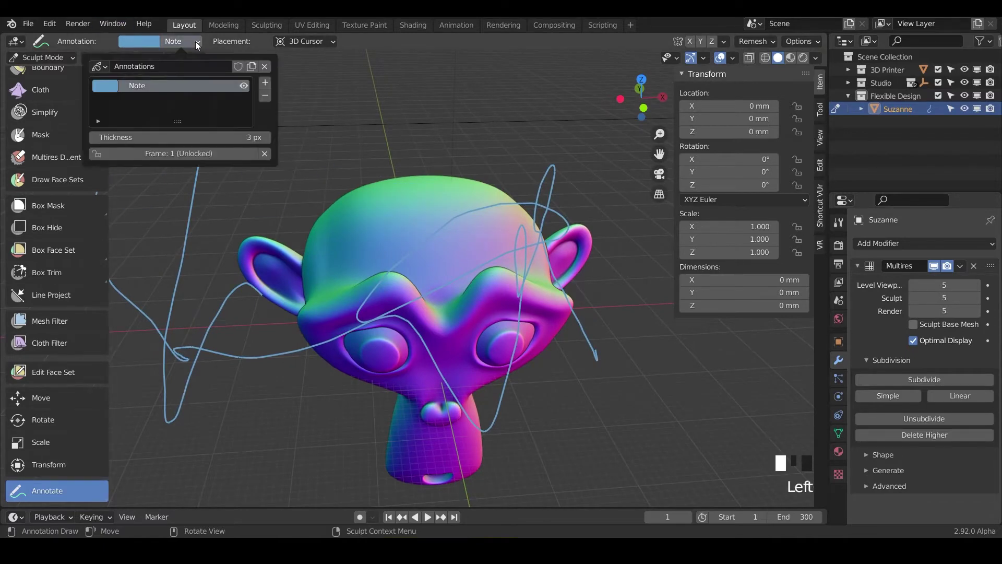
left_click(265, 85)
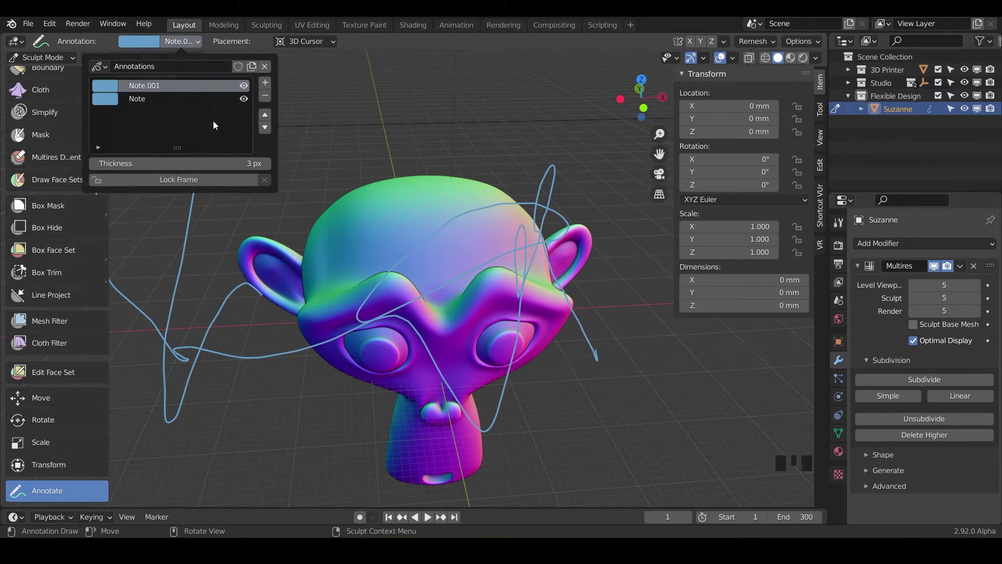
left_click(329, 39)
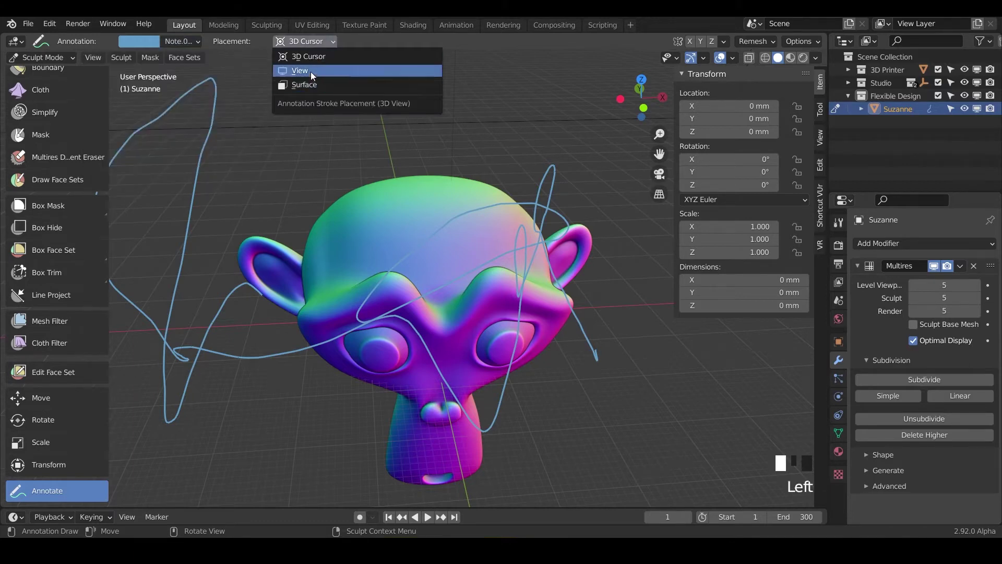
left_click(311, 71)
middle_click_drag(396, 235, 462, 294)
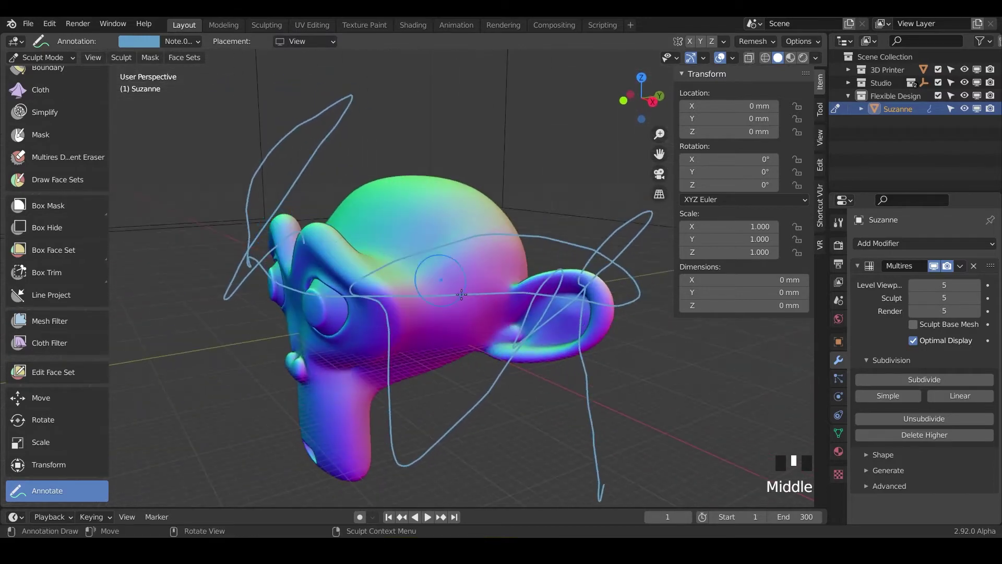
left_click_drag(412, 277, 507, 254)
mouse_move(440, 293)
middle_mouse_down()
mouse_move(217, 423)
mouse_move(449, 418)
middle_mouse_up()
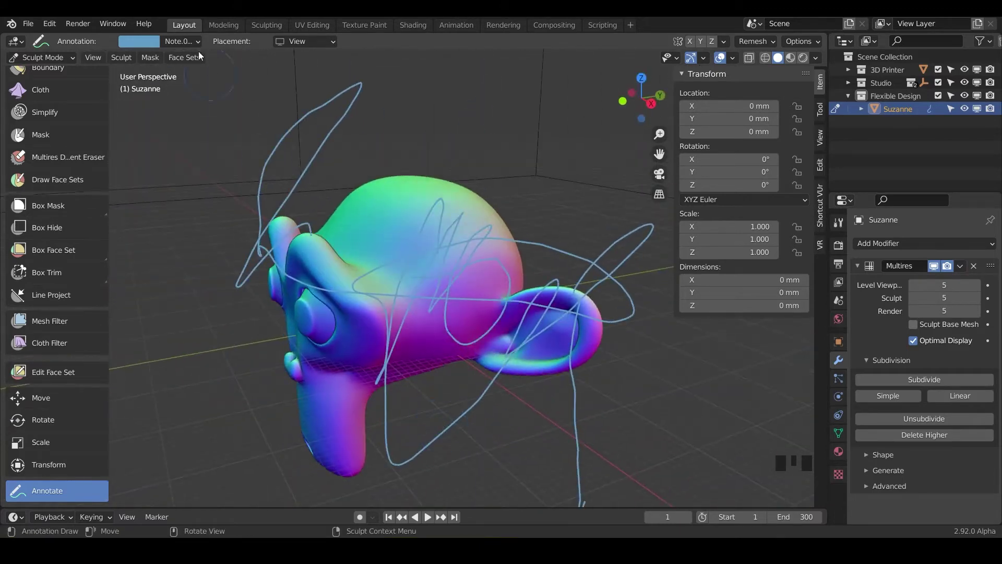
Set the new Note.001 layer's annotation colour to red
left_click(145, 41)
left_click_drag(209, 102, 169, 150)
mouse_move(292, 292)
middle_mouse_down()
mouse_move(435, 364)
mouse_move(521, 360)
mouse_move(301, 370)
mouse_move(429, 340)
mouse_move(389, 335)
mouse_move(481, 266)
mouse_move(394, 298)
mouse_move(357, 232)
middle_mouse_up()
scroll(389, 334, "up", 4)
scroll(389, 335, "down", 12)
scroll(389, 334, "up", 3)
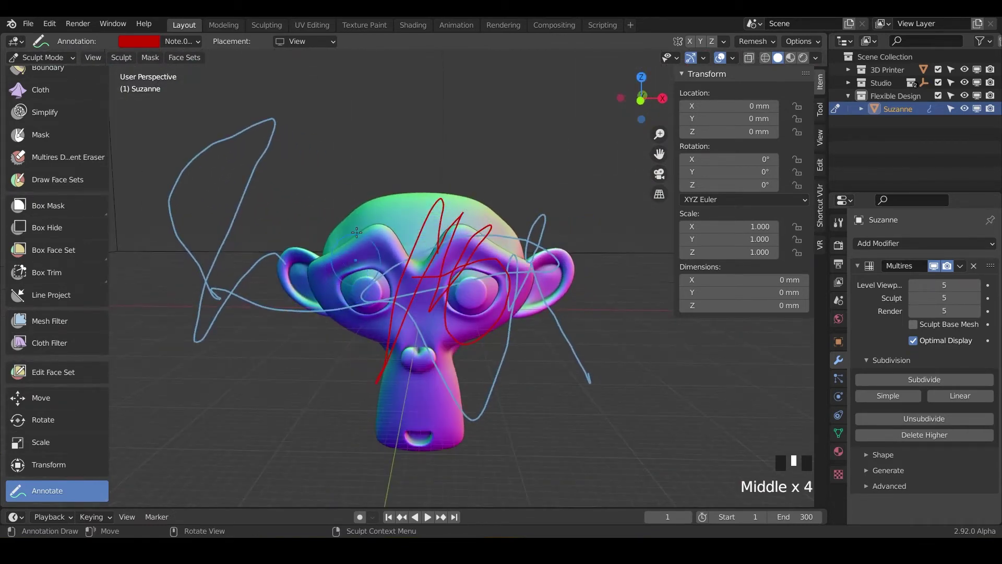
Switch stroke placement to Surface and add a third annotation layer, Note.002
left_click(315, 41)
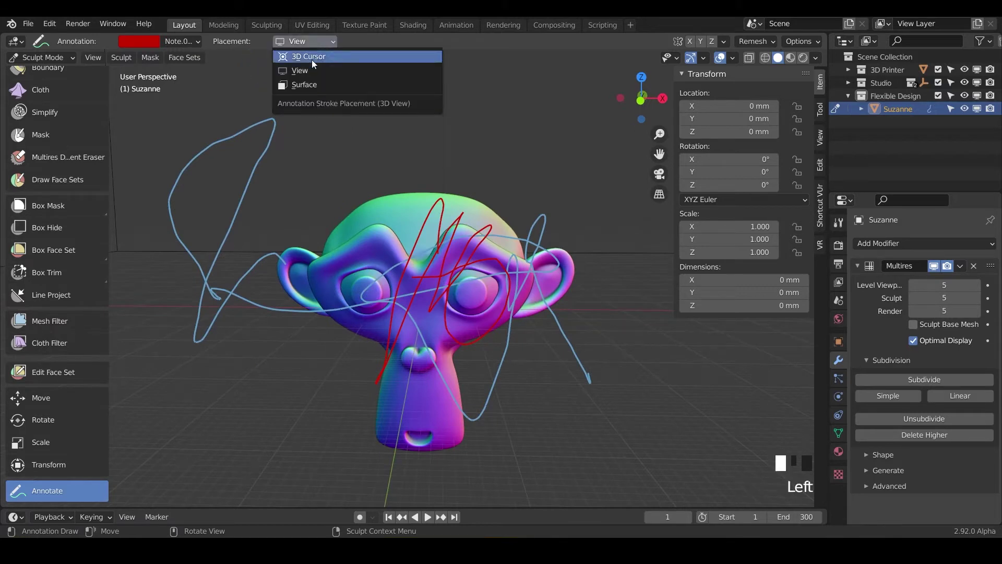
left_click(304, 85)
left_click(149, 40)
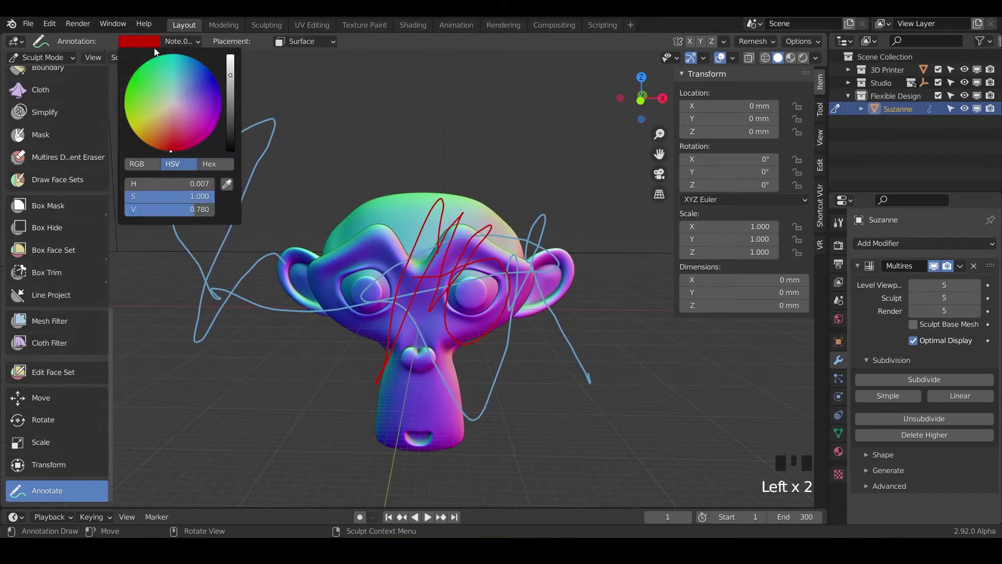
left_click(197, 42)
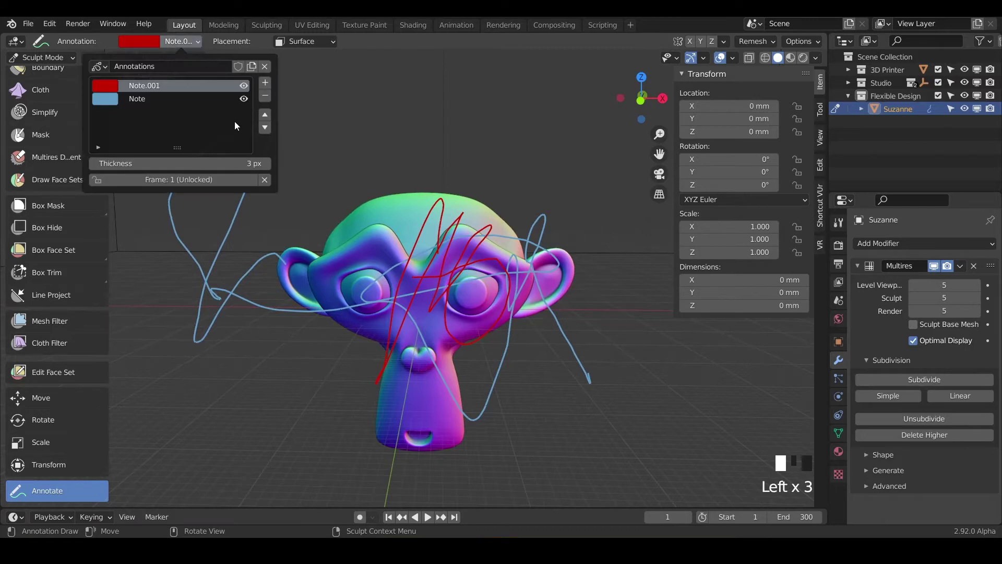
left_click(265, 83)
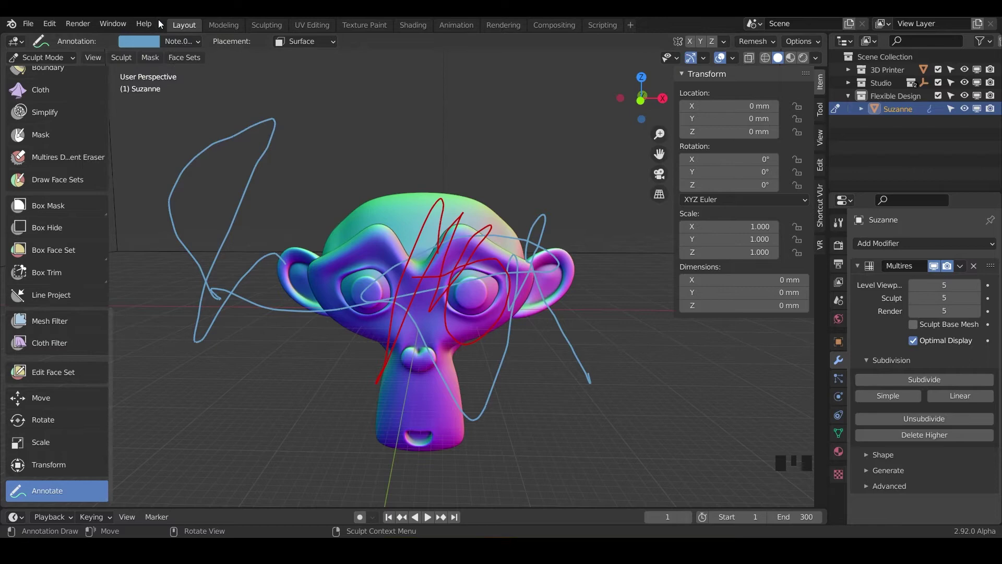
Change Note.002's colour swatch to bright green in the colour wheel
left_click(198, 40)
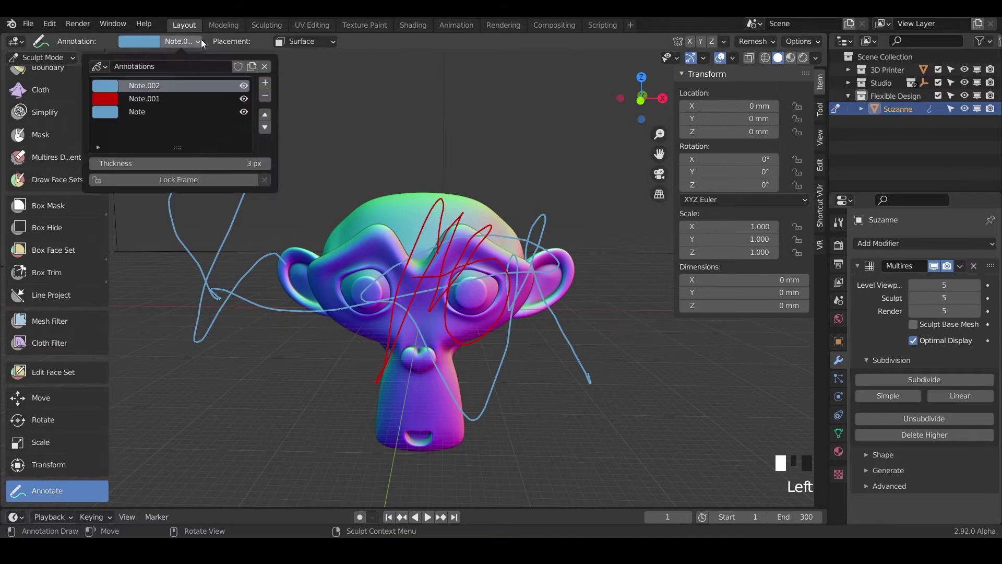
left_click(112, 86)
left_click(111, 89)
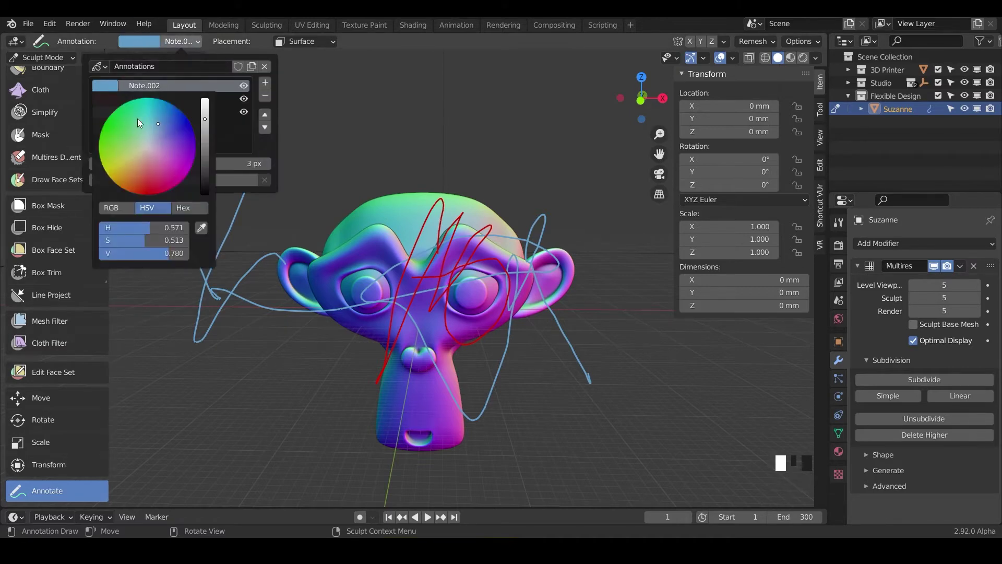
left_click(125, 164)
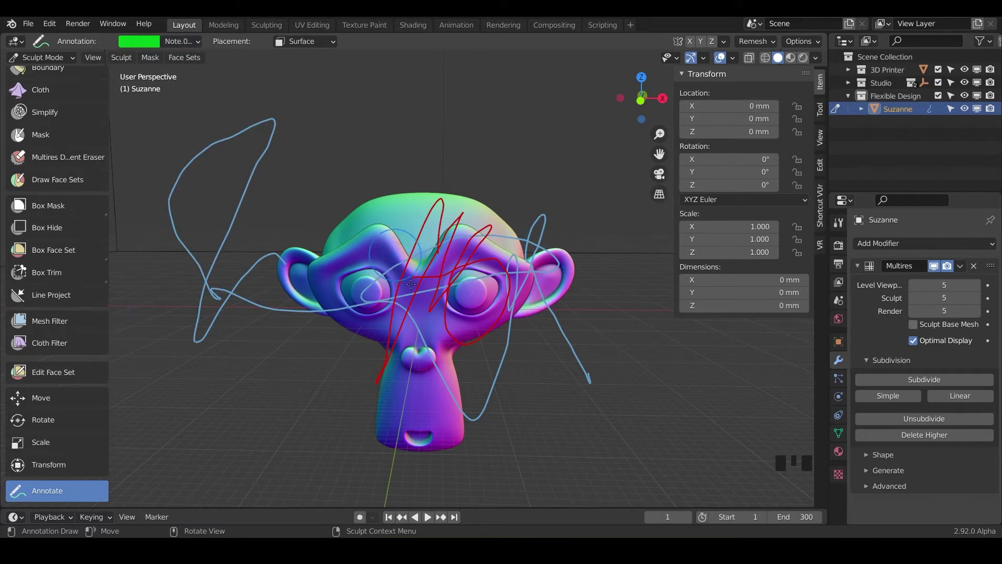
middle_click_drag(389, 374, 424, 275)
scroll(387, 222, "up", 3)
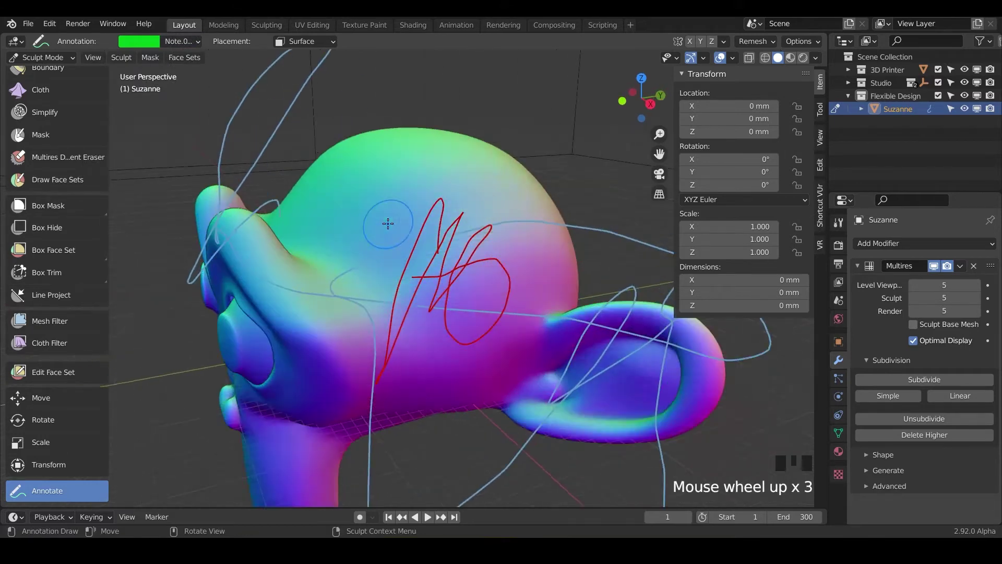
middle_click_drag(387, 221, 407, 207, "shift")
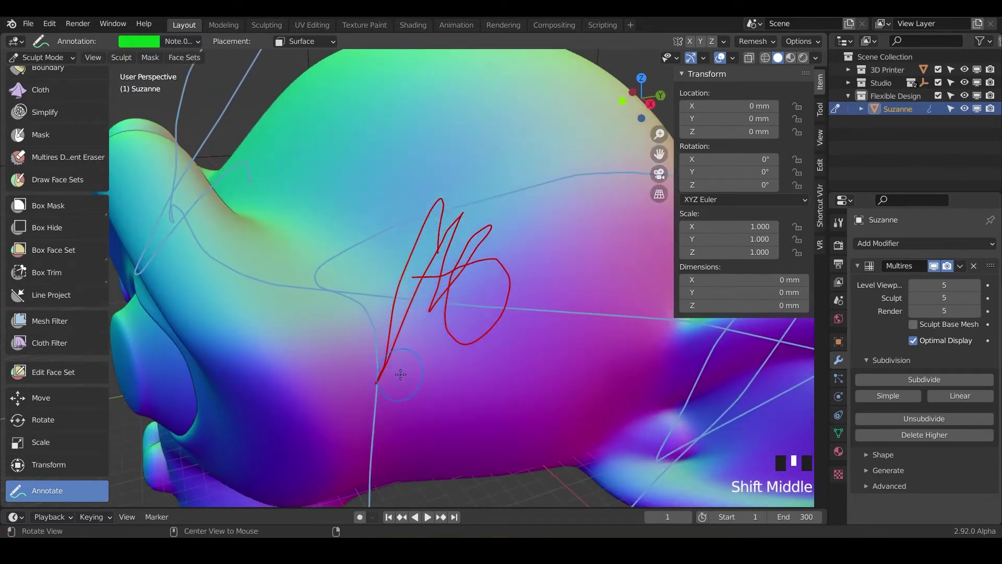
middle_click_drag(340, 287, 448, 163)
scroll(520, 416, "down", 14)
scroll(520, 416, "down", 3)
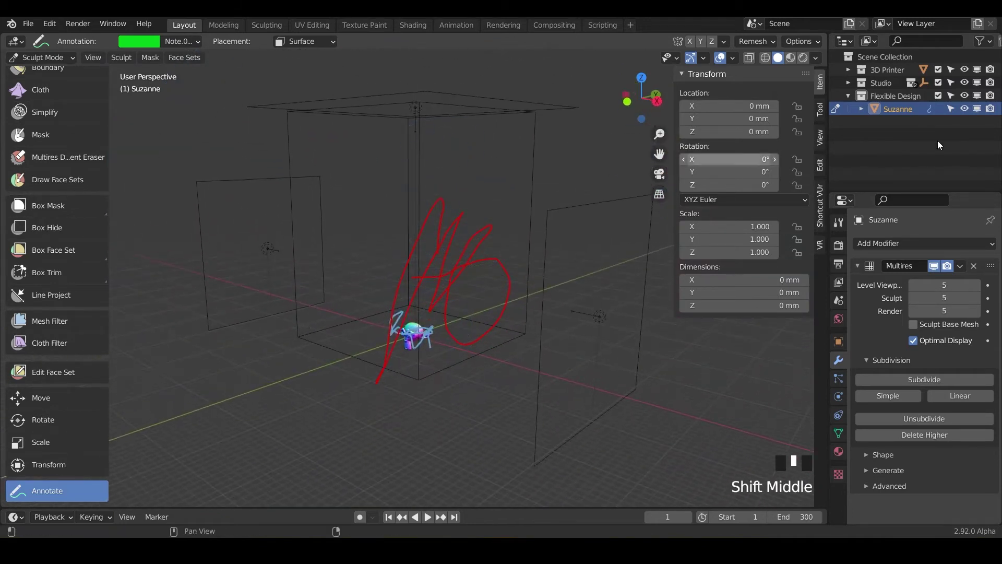
Hide the 3D Printer collection from viewport and render, then draw a green forehead stroke
left_click(976, 69)
left_click(990, 70)
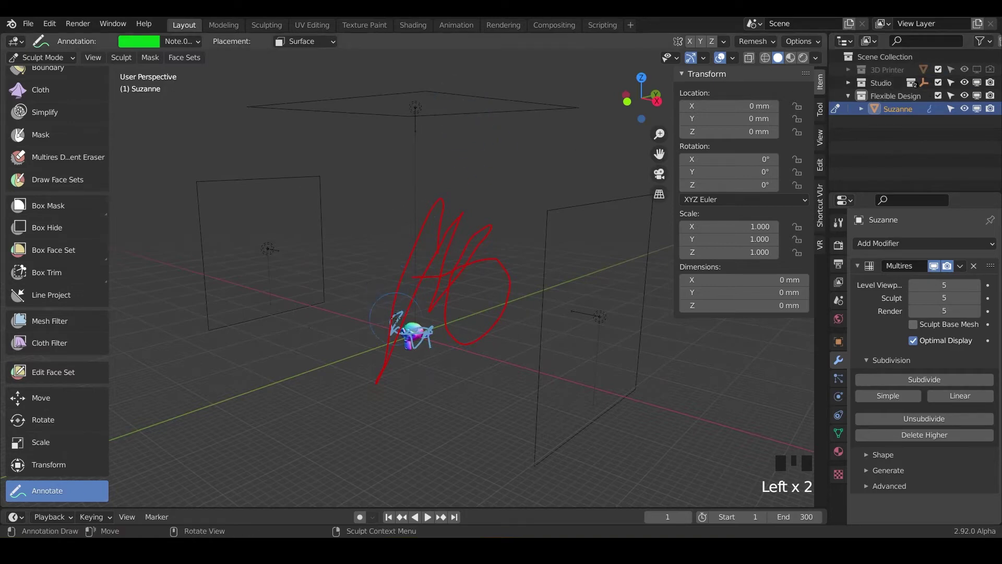
scroll(396, 317, "up", 9)
middle_click_drag(395, 317, 429, 278, "shift")
scroll(414, 262, "up", 3)
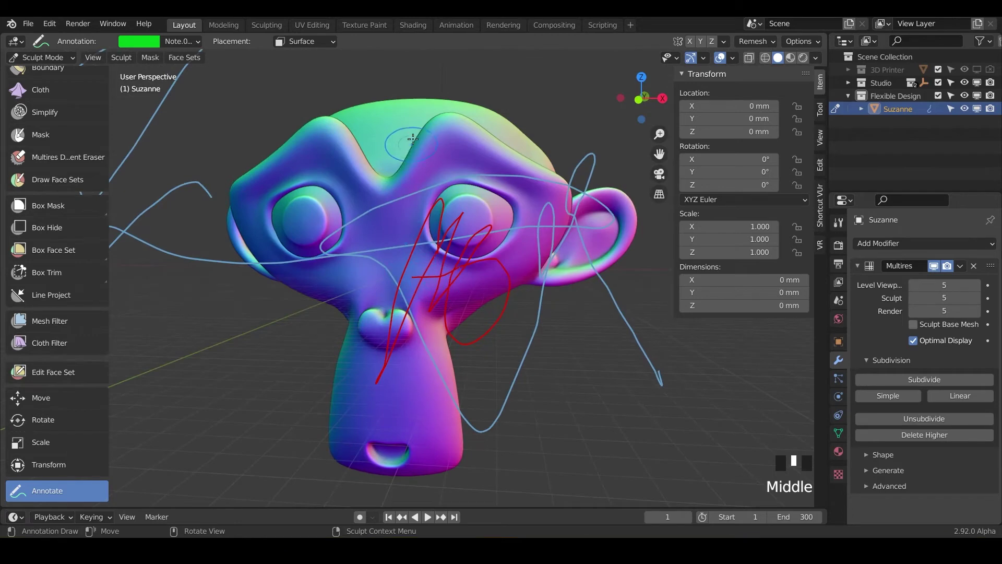
middle_click_drag(413, 139, 381, 172)
mouse_move(386, 175)
left_mouse_down()
mouse_move(418, 172)
mouse_move(403, 155)
mouse_move(431, 156)
left_mouse_up()
Hide the blue Note and red Note.001 annotation layers
middle_click_drag(450, 138, 468, 194)
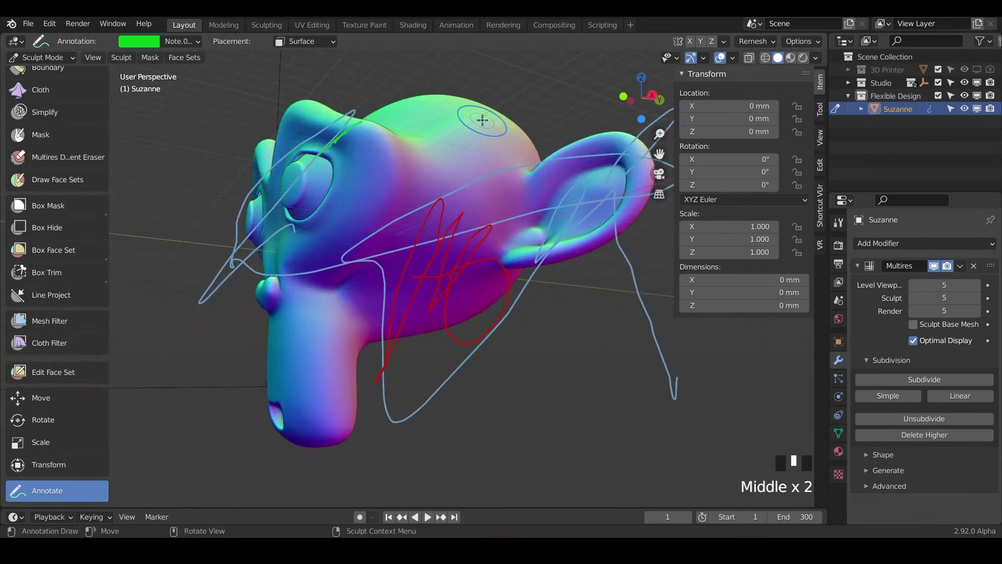
left_click(199, 41)
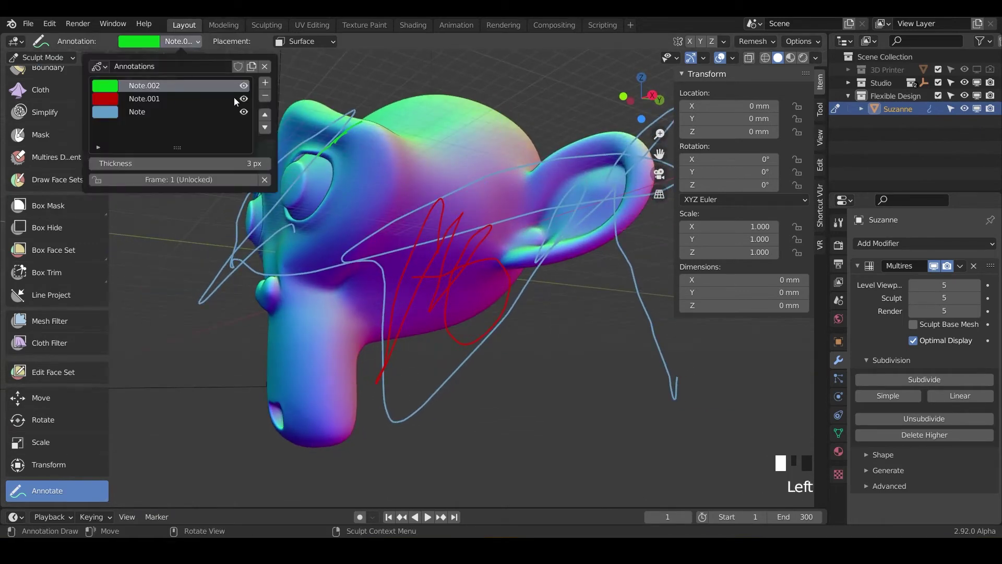
left_click(244, 112)
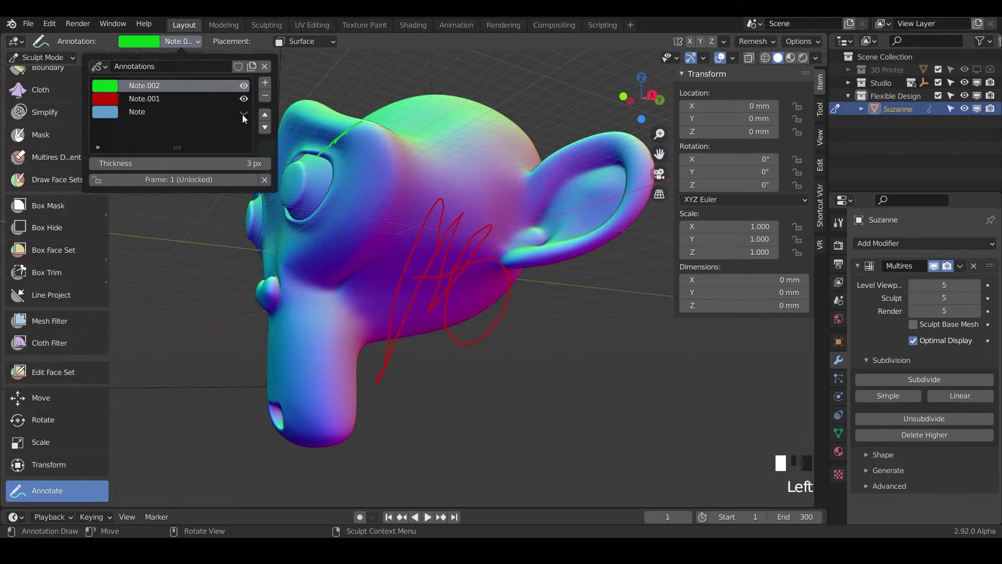
left_click(244, 98)
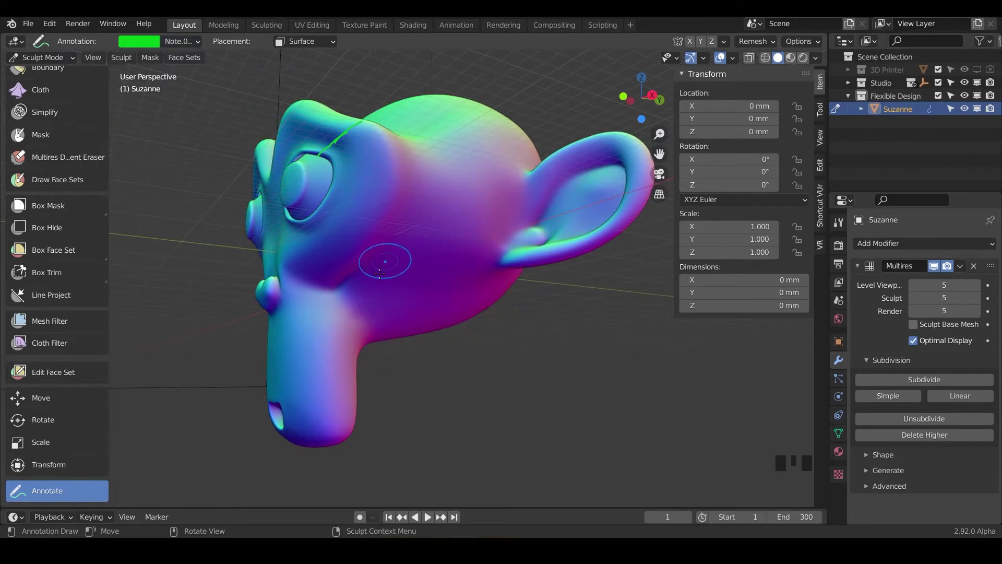
middle_click_drag(379, 272, 315, 190)
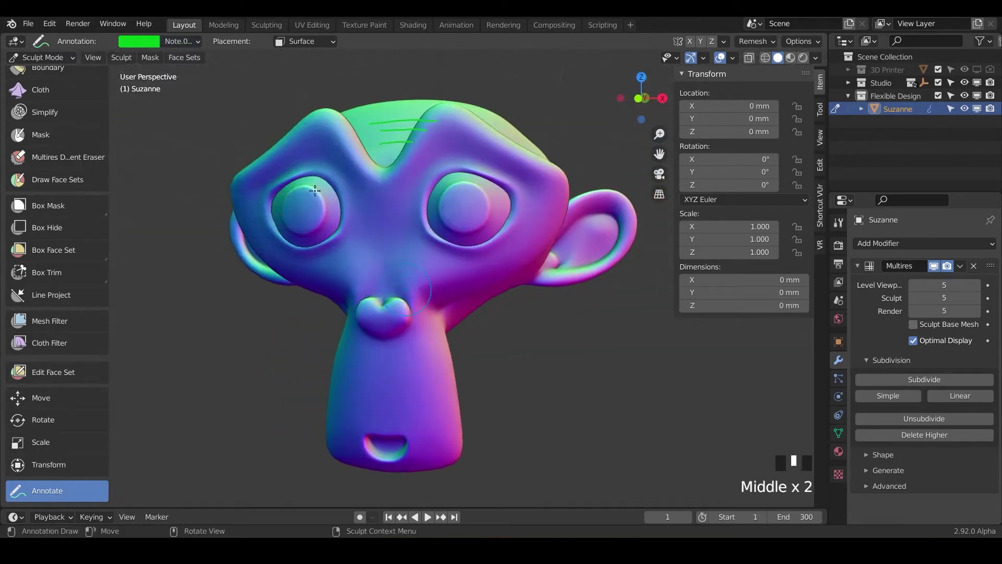
left_click(198, 42)
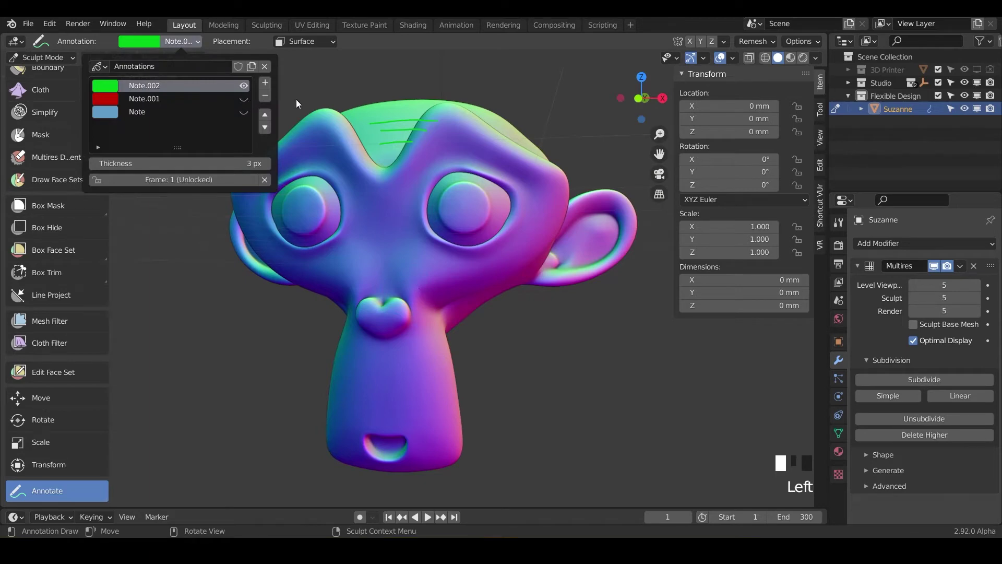
mouse_move(297, 130)
middle_mouse_down()
mouse_move(311, 216)
mouse_move(262, 163)
mouse_move(255, 139)
mouse_move(127, 140)
mouse_move(450, 207)
middle_mouse_up()
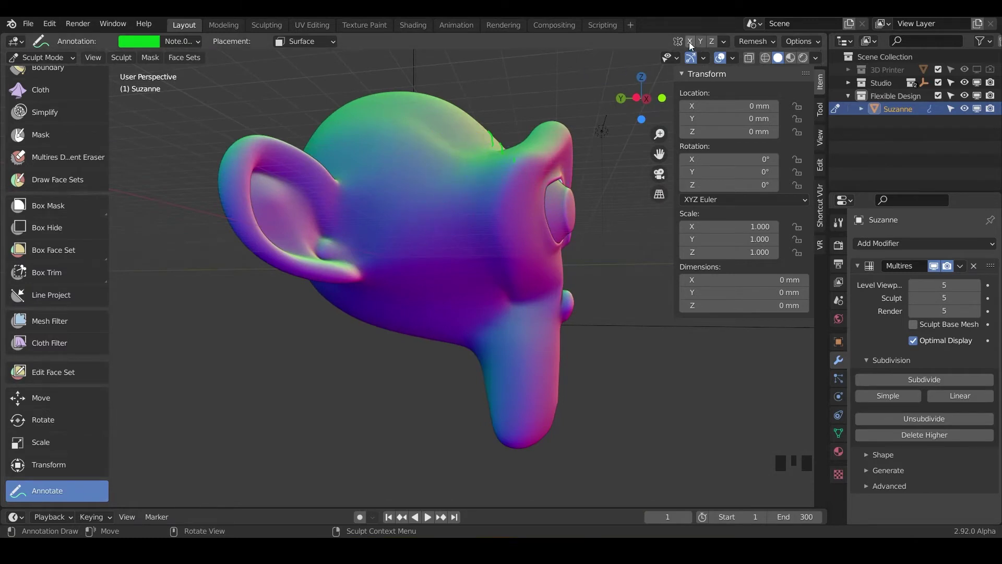
Draw small green strokes on the top of the head and on the ear
left_click_drag(481, 163, 469, 179)
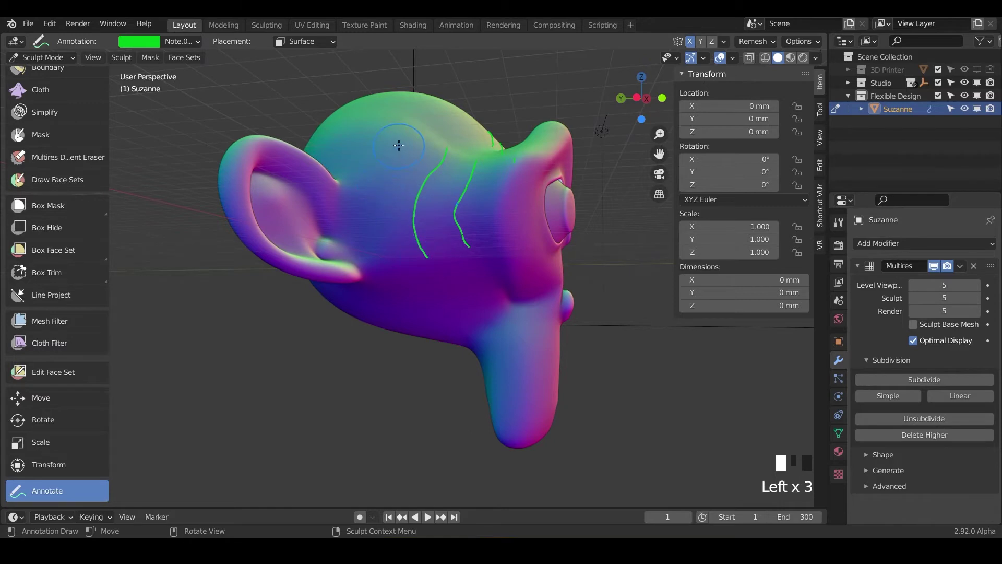
middle_click_drag(437, 316, 320, 306)
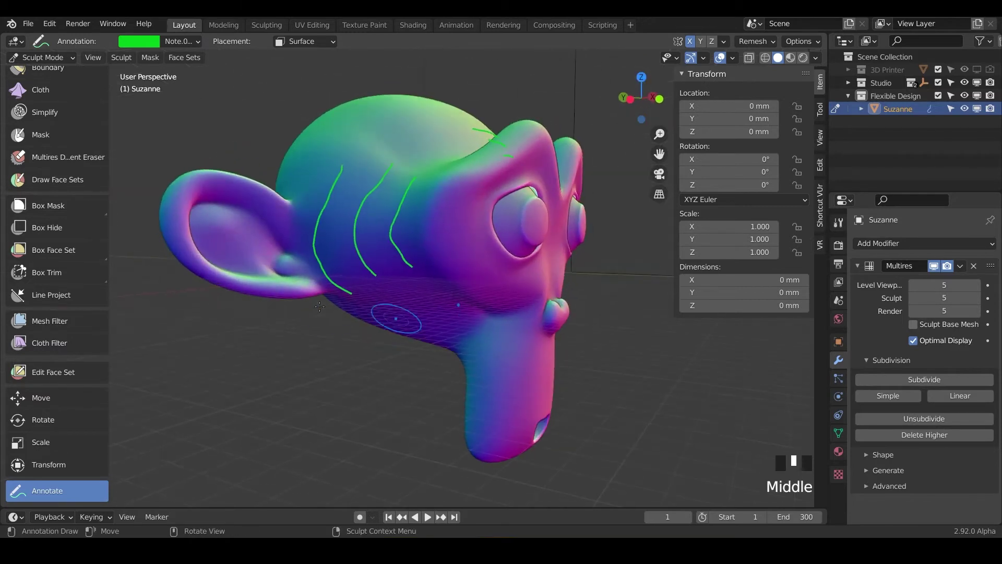
left_click_drag(279, 247, 264, 241)
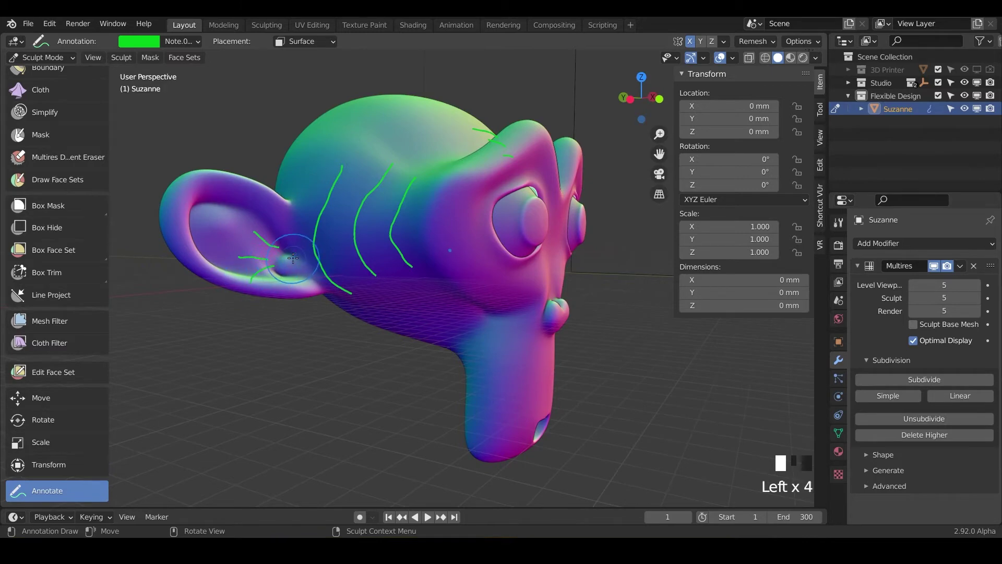
middle_click_drag(302, 294, 444, 201)
Draw green strokes from forehead to cheek, across the forehead, and down the head's side
left_click_drag(397, 188, 400, 269)
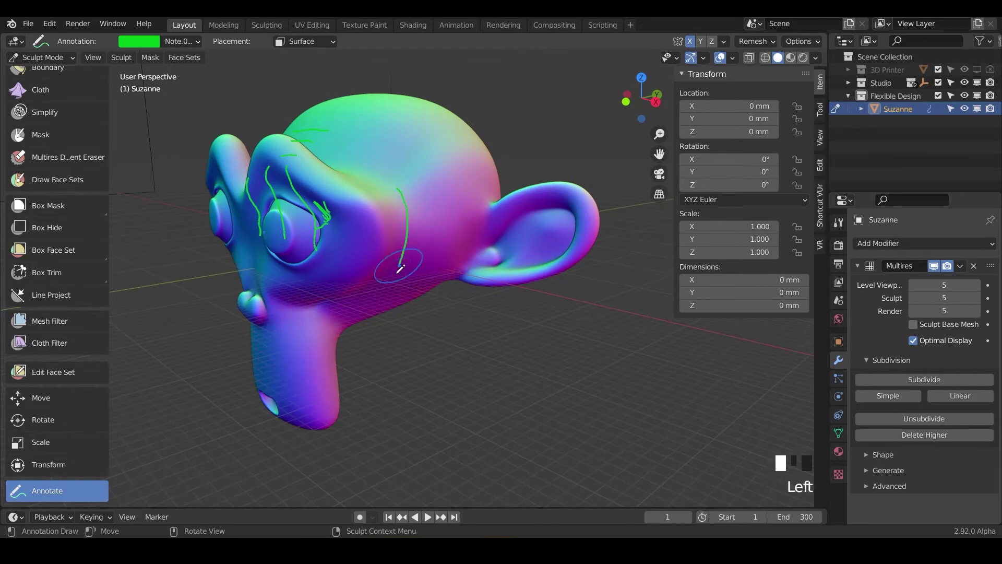
left_click_drag(427, 181, 433, 192)
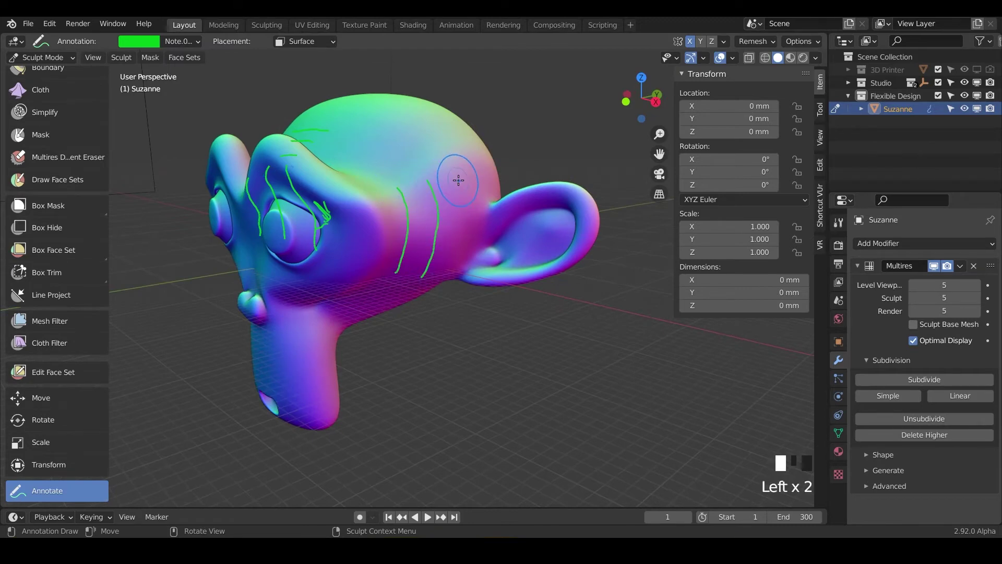
mouse_move(458, 180)
left_mouse_down()
mouse_move(455, 269)
mouse_move(441, 302)
left_mouse_up()
mouse_move(441, 301)
middle_mouse_down()
mouse_move(485, 234)
mouse_move(471, 354)
mouse_move(431, 334)
middle_mouse_up()
left_click(182, 41)
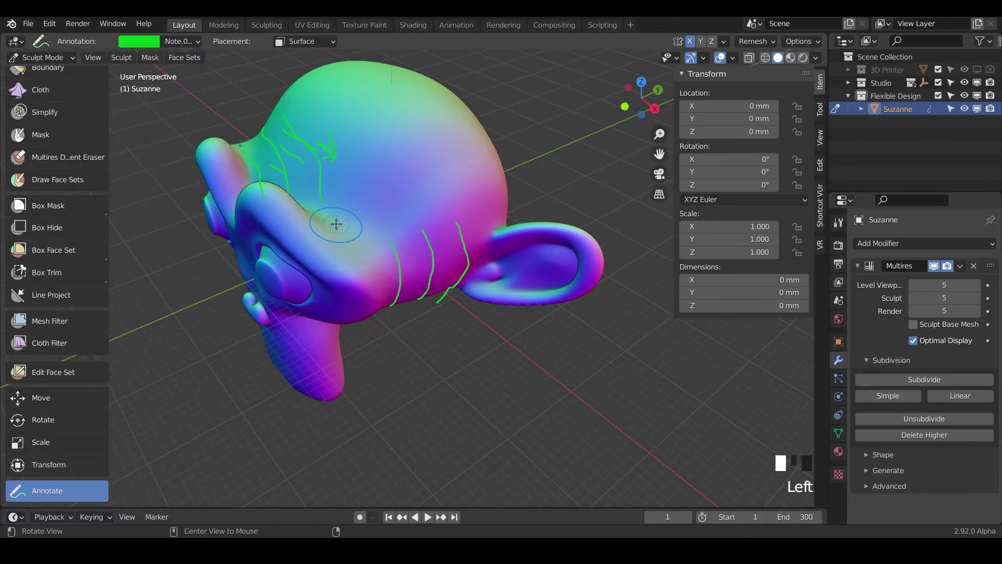
mouse_move(334, 229)
middle_mouse_down()
mouse_move(379, 186)
mouse_move(412, 178)
mouse_move(203, 399)
middle_mouse_up()
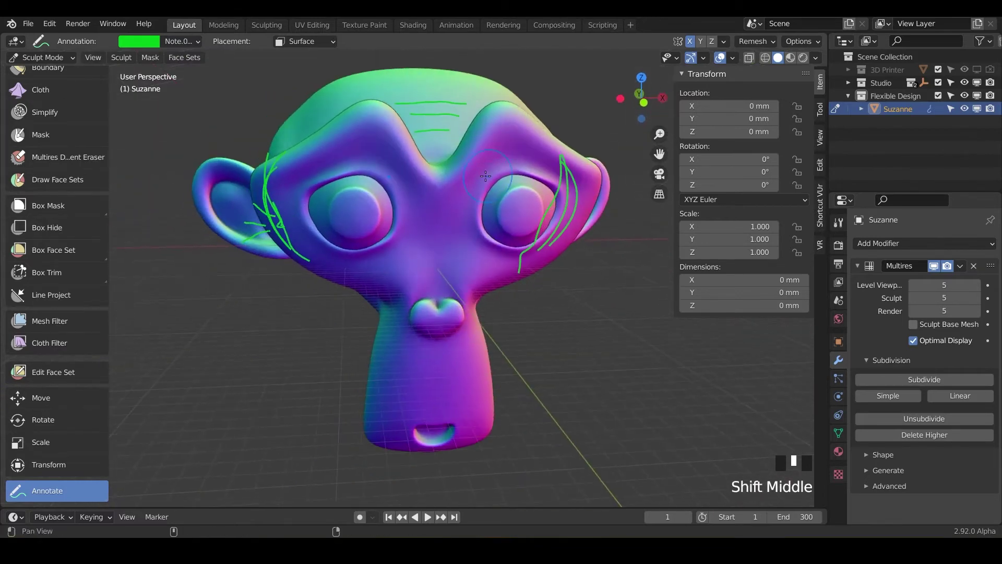
Switch to Annotate Line and draw two straight green lines extending out from the head
left_click(56, 481)
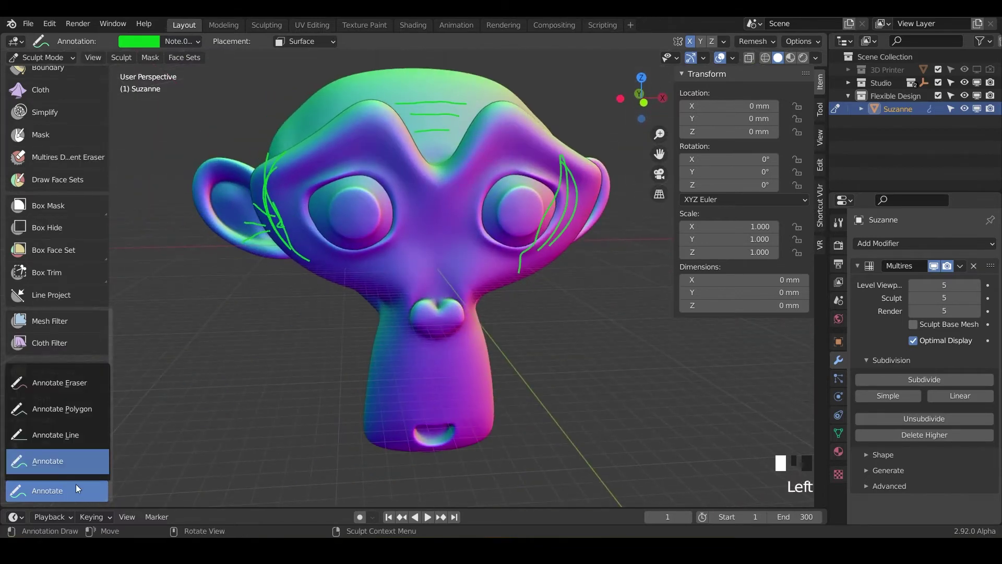
left_click(85, 437)
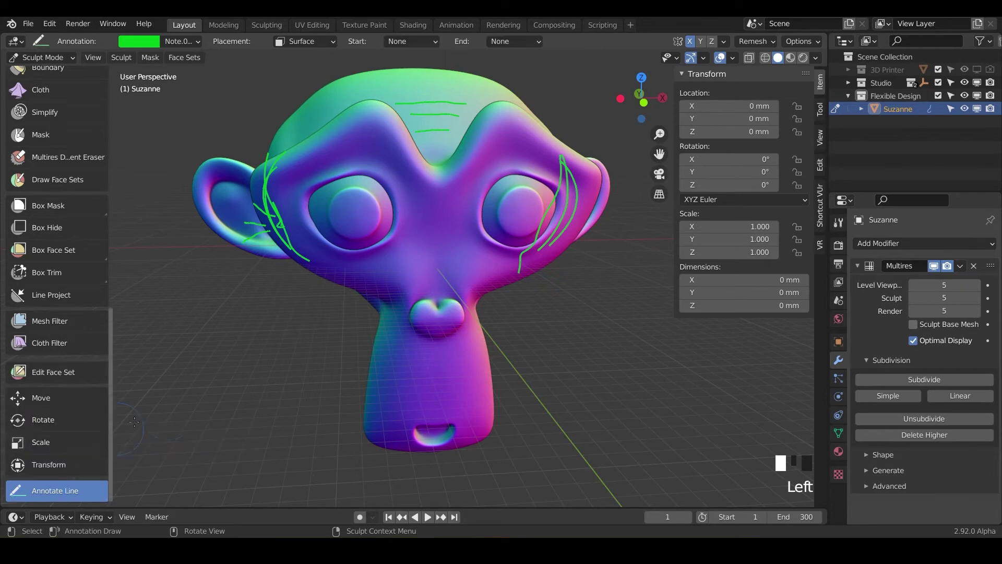
left_click(264, 387)
mouse_move(614, 366)
left_mouse_down()
mouse_move(295, 391)
mouse_move(396, 263)
mouse_move(346, 280)
left_mouse_up()
left_click_drag(657, 373, 623, 262)
middle_click_drag(624, 262, 457, 131)
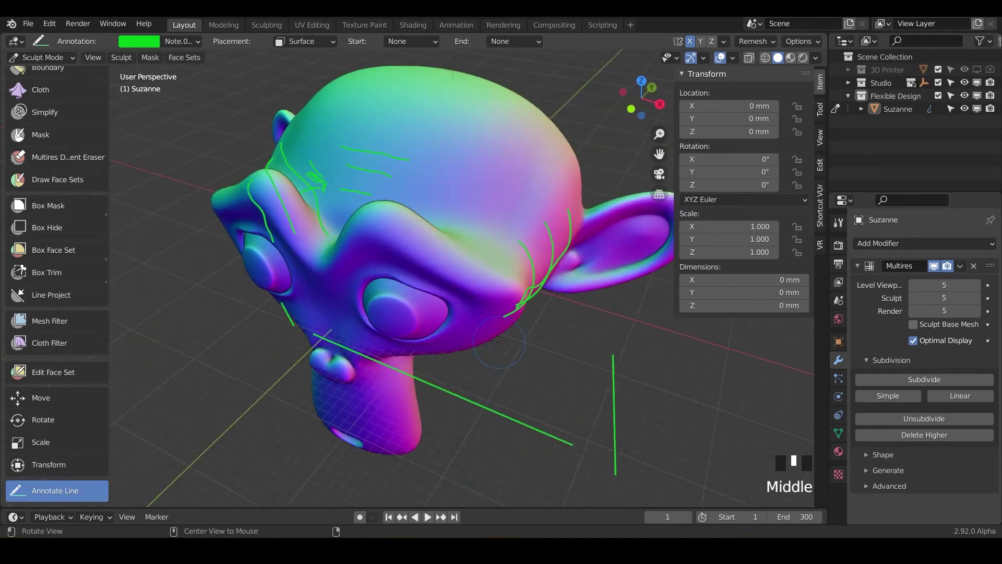
Draw more straight green lines across the head, down from it, and near the ear
left_click_drag(457, 133, 497, 222)
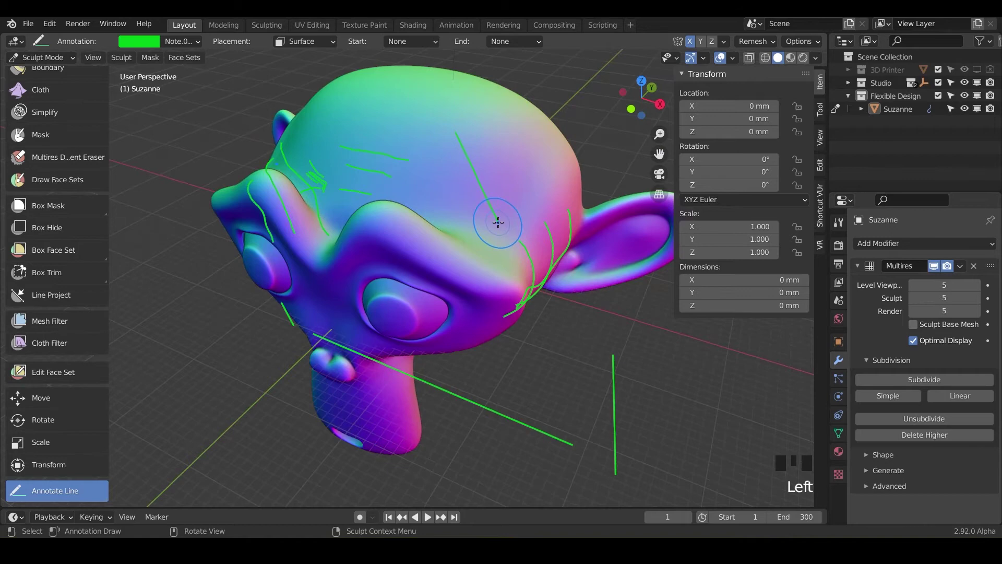
mouse_move(496, 222)
middle_mouse_down()
mouse_move(582, 207)
mouse_move(392, 231)
middle_mouse_up()
middle_click_drag(357, 266, 386, 234)
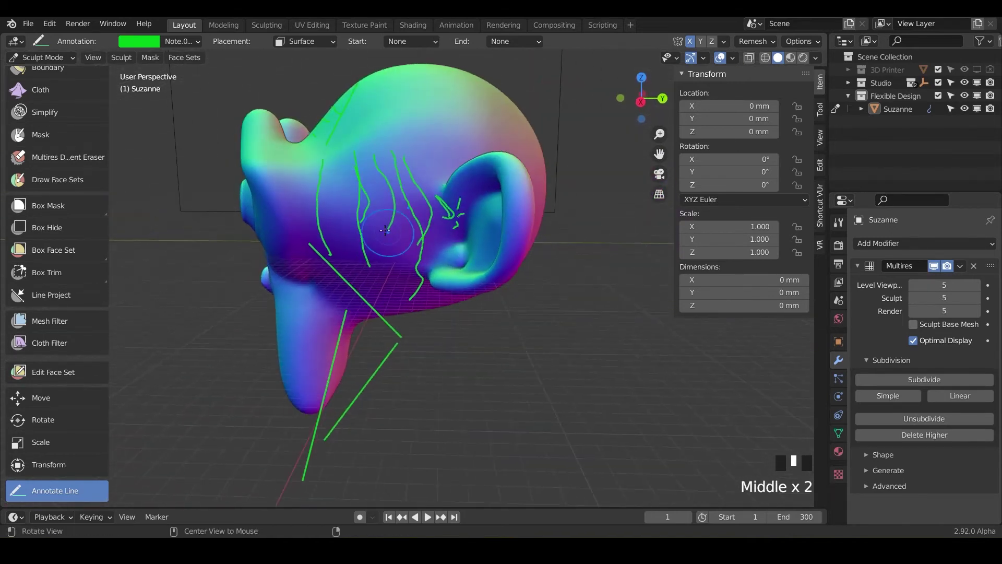
left_click(398, 166)
mouse_move(398, 166)
left_mouse_down()
mouse_move(400, 293)
mouse_move(462, 282)
mouse_move(421, 286)
mouse_move(430, 151)
mouse_move(407, 159)
mouse_move(389, 136)
mouse_move(458, 131)
left_mouse_up()
mouse_move(458, 130)
middle_mouse_down()
mouse_move(428, 282)
mouse_move(370, 279)
middle_mouse_up()
middle_click_drag(266, 247, 203, 258)
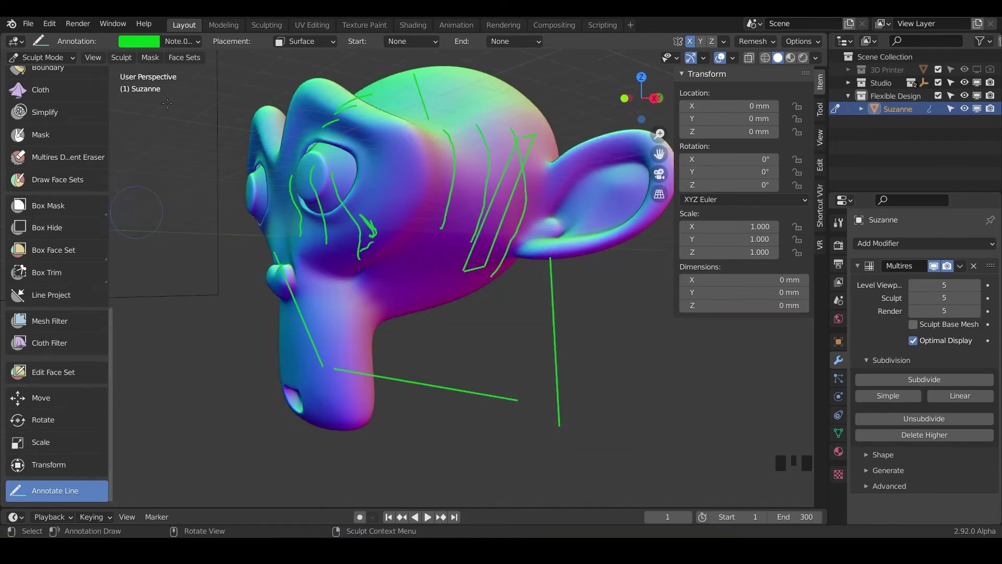
Switch to Annotate Polygon and pan so there is empty space beside Suzanne
left_click(76, 491)
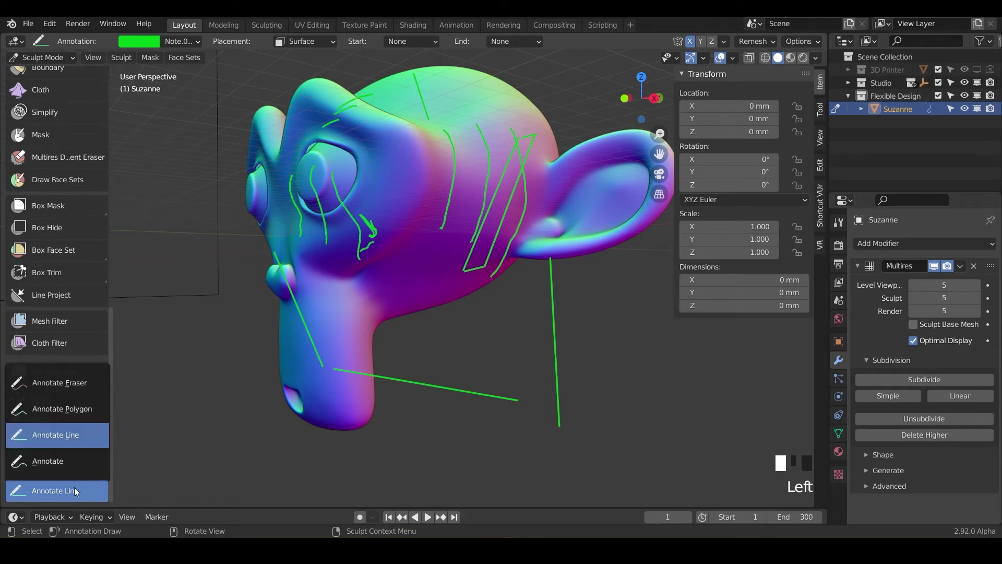
left_click(89, 415)
middle_click_drag(324, 345, 418, 345)
scroll(419, 344, "down", 3)
middle_click_drag(473, 275, 468, 299, "shift")
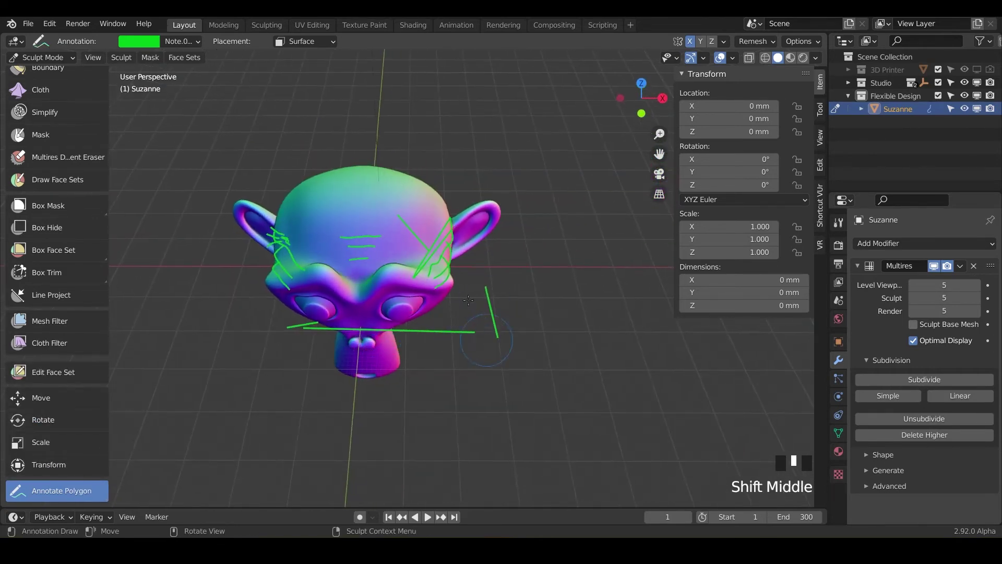
middle_click_drag(444, 347, 402, 358, "shift")
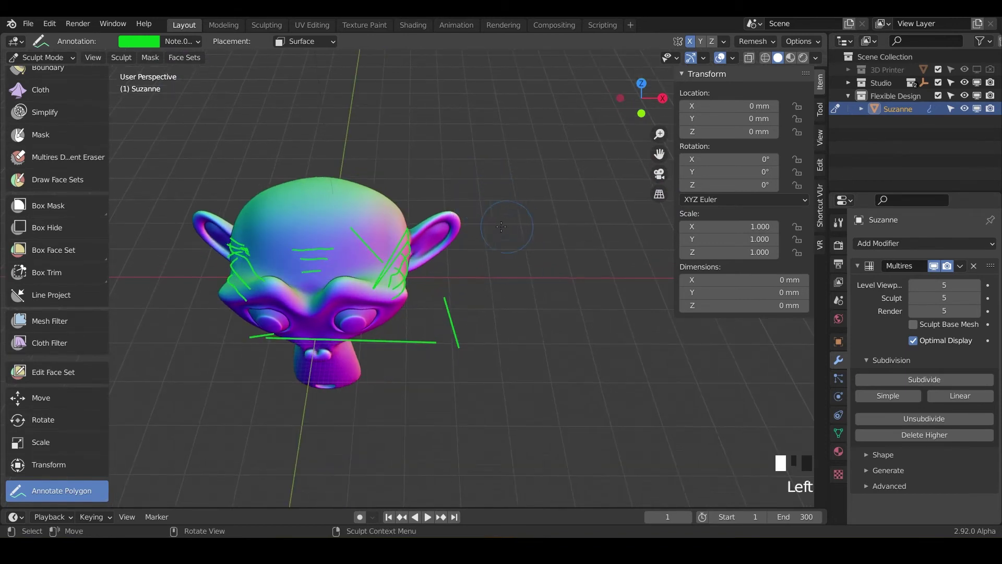
Click out the cube's front square and back face as connected polygon edges
left_click(484, 264)
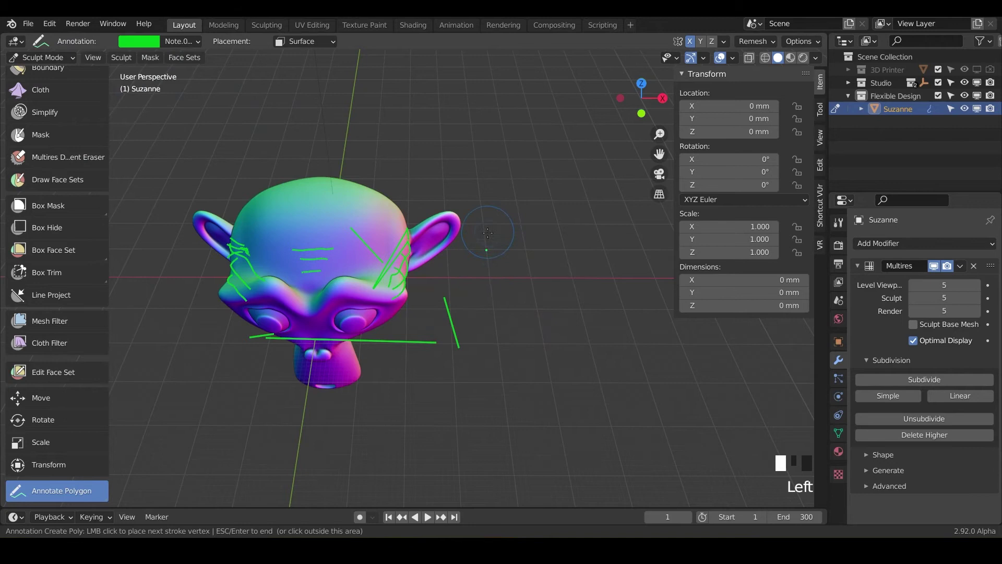
left_click(486, 341)
left_click(639, 342)
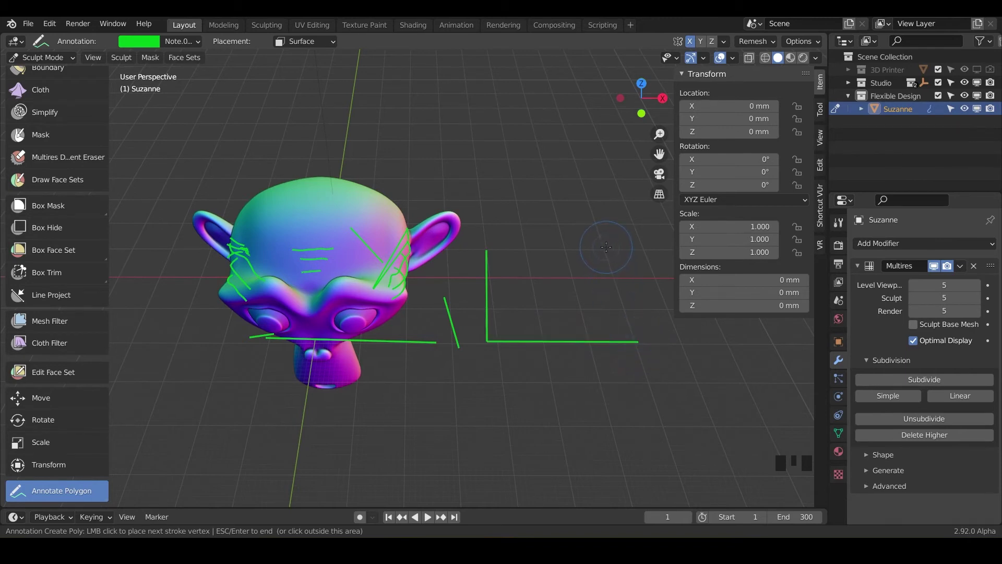
left_click(606, 247)
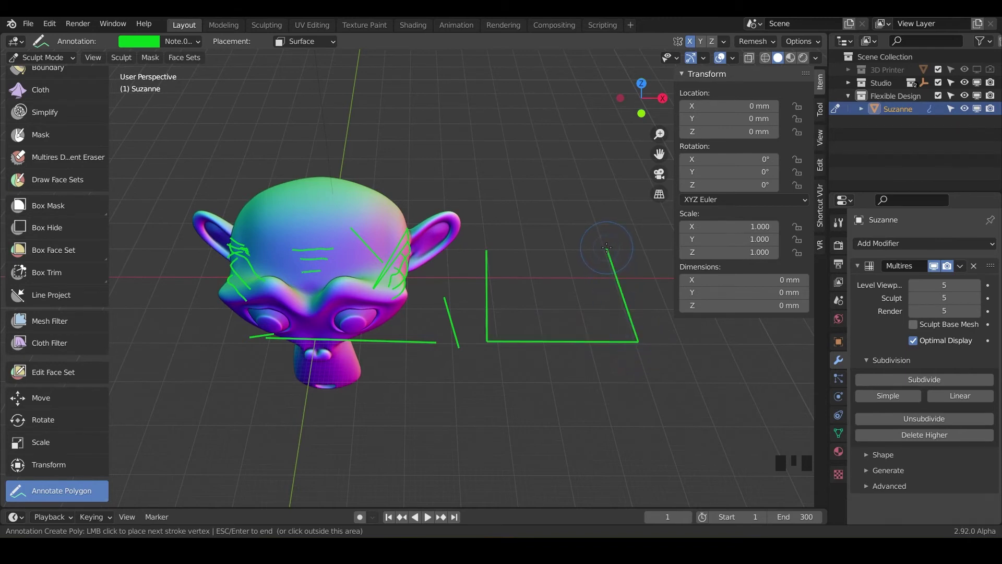
left_click(487, 252)
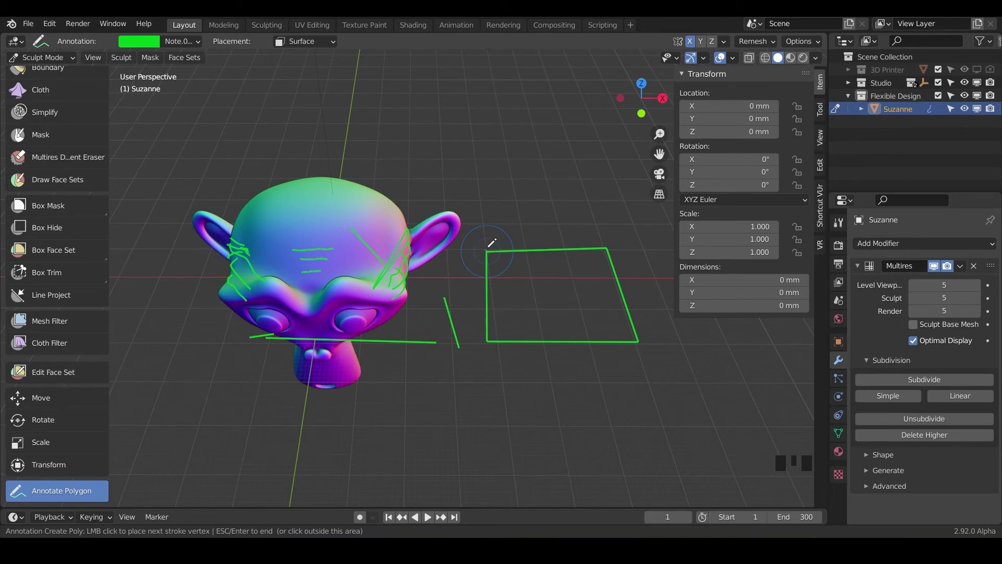
left_click(480, 120)
left_click(611, 122)
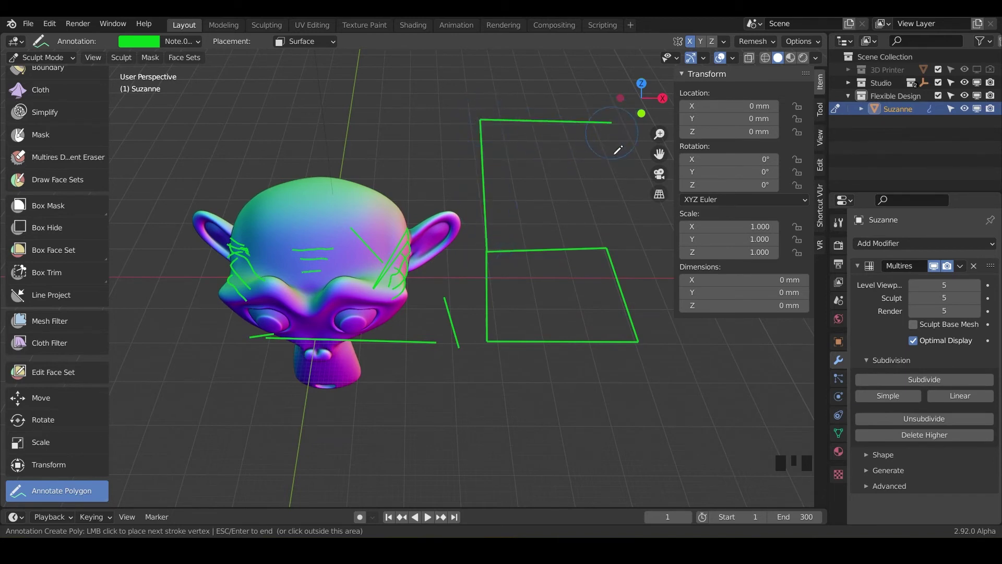
left_click(607, 247)
Add the cube's remaining diagonal and connecting edges, closing its left side
left_click(489, 339)
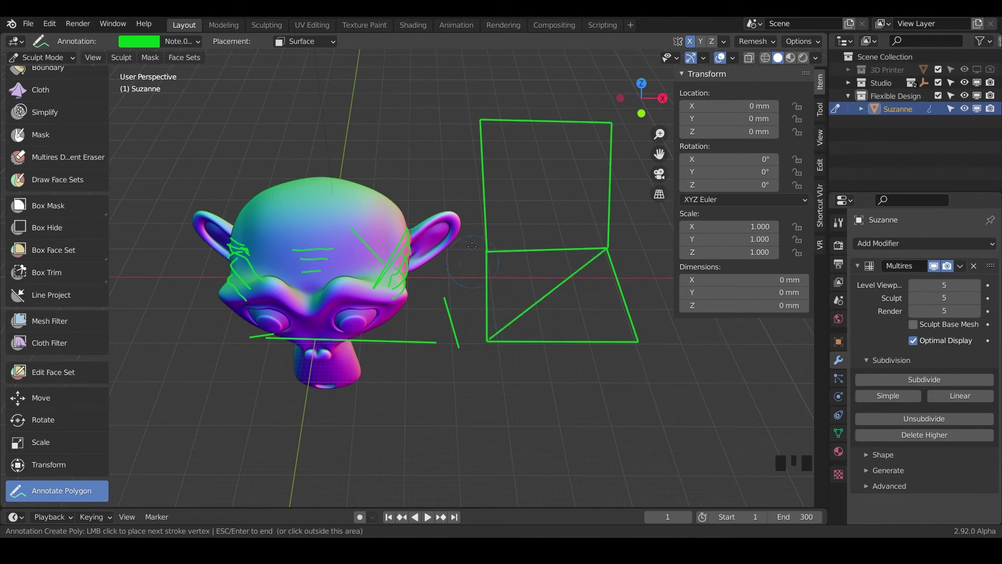
left_click(464, 167)
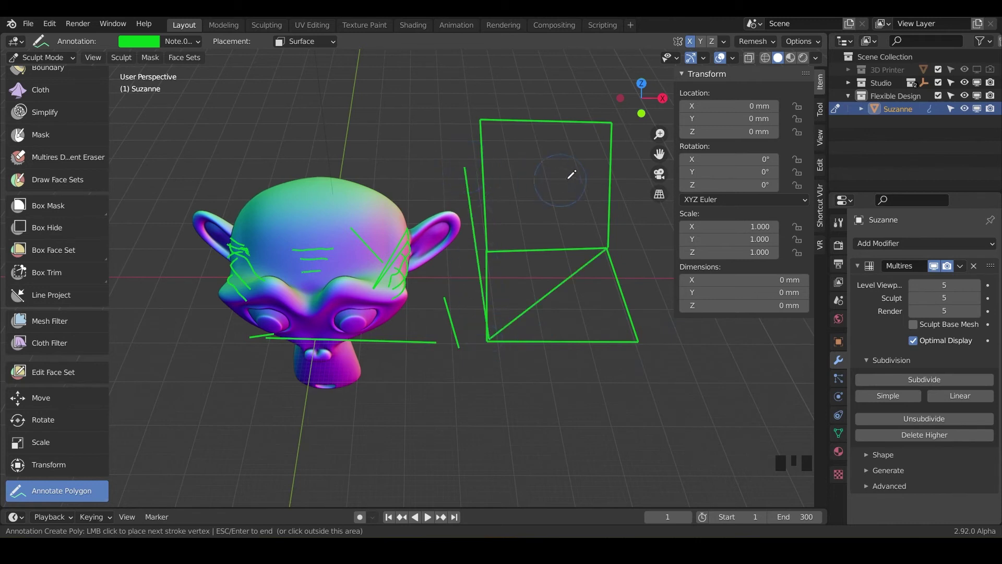
left_click(621, 167)
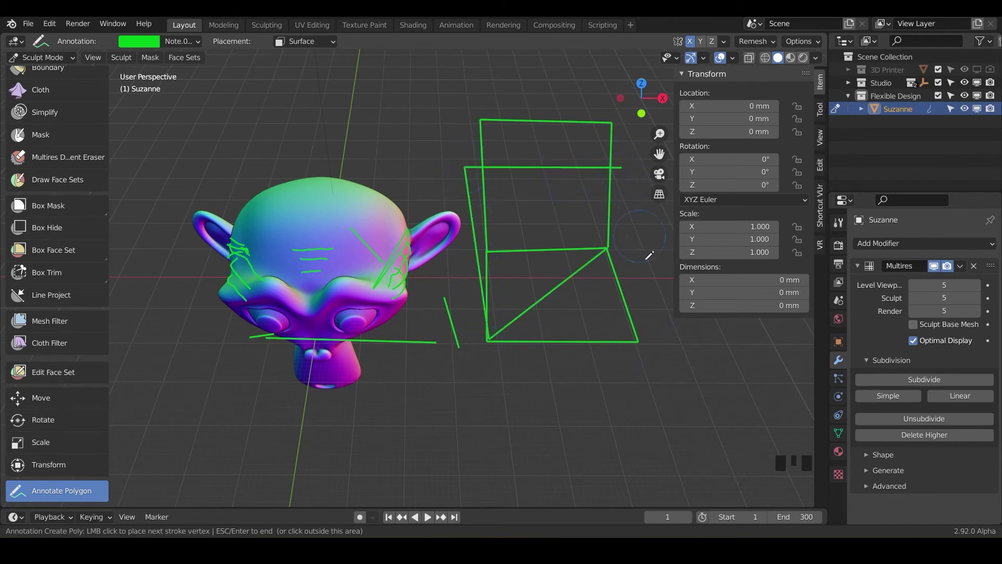
left_click(638, 340)
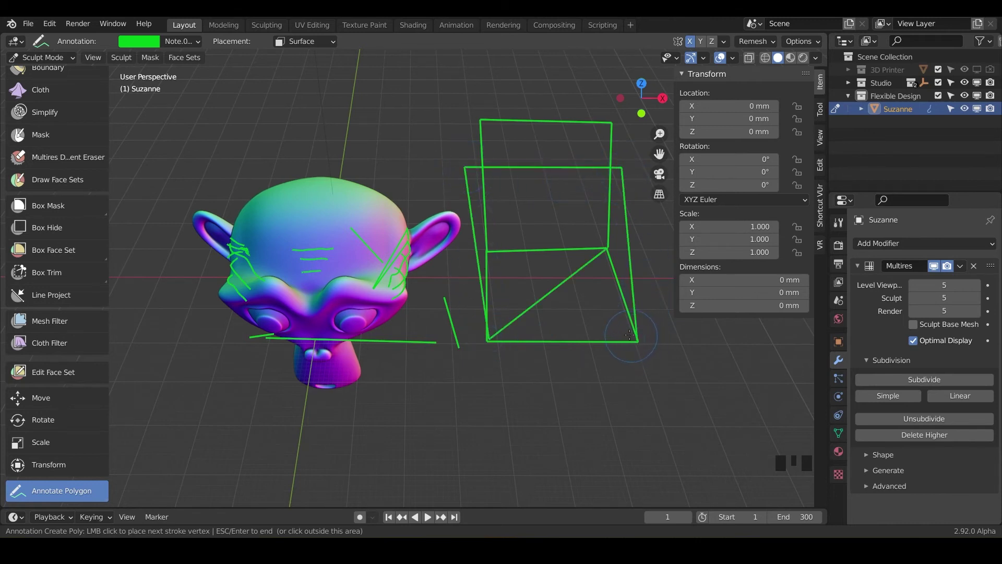
left_click(613, 122)
left_click(622, 167)
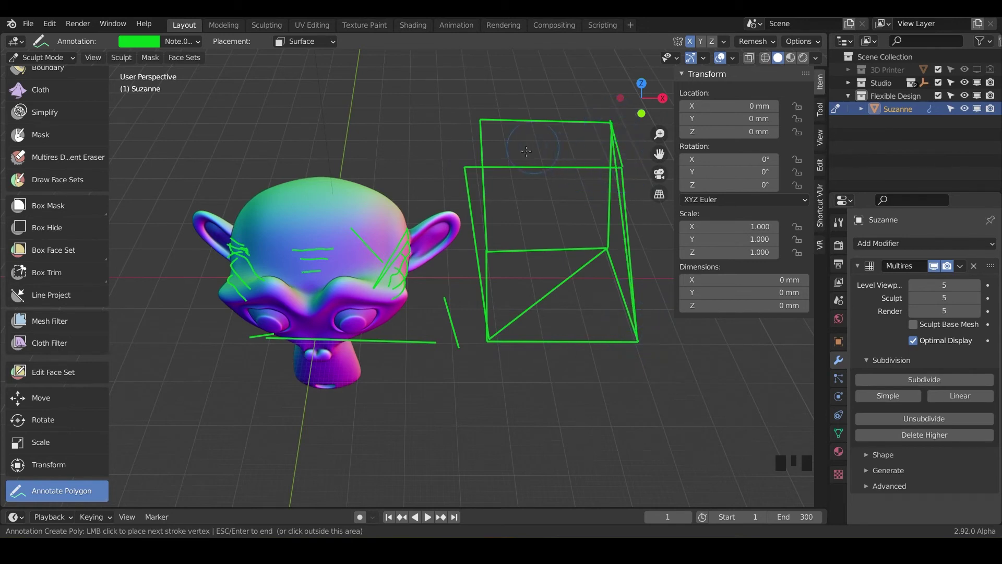
left_click(480, 120)
left_click(463, 165)
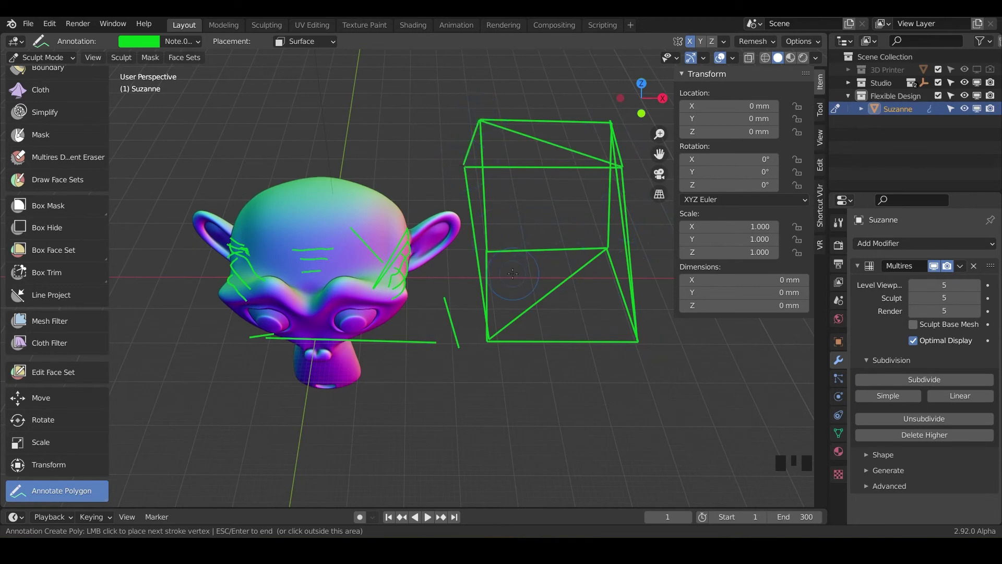
mouse_move(512, 273)
middle_mouse_down()
mouse_move(642, 272)
mouse_move(608, 260)
mouse_move(486, 271)
middle_mouse_up()
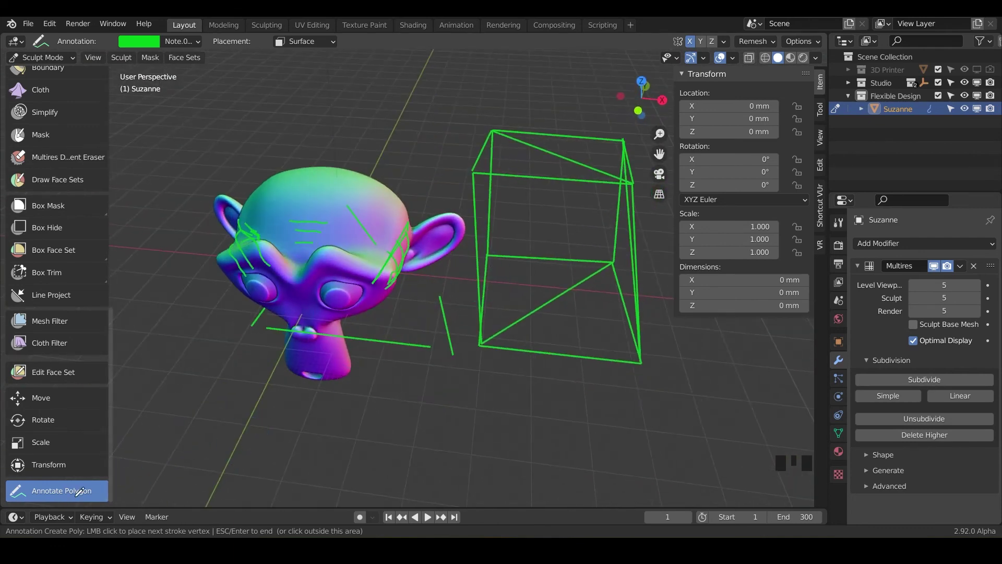
Draw a long bent line, a short horizontal line and a V shape below the cube with straight green strokes
left_click(352, 401)
left_click(244, 415)
left_click(223, 342)
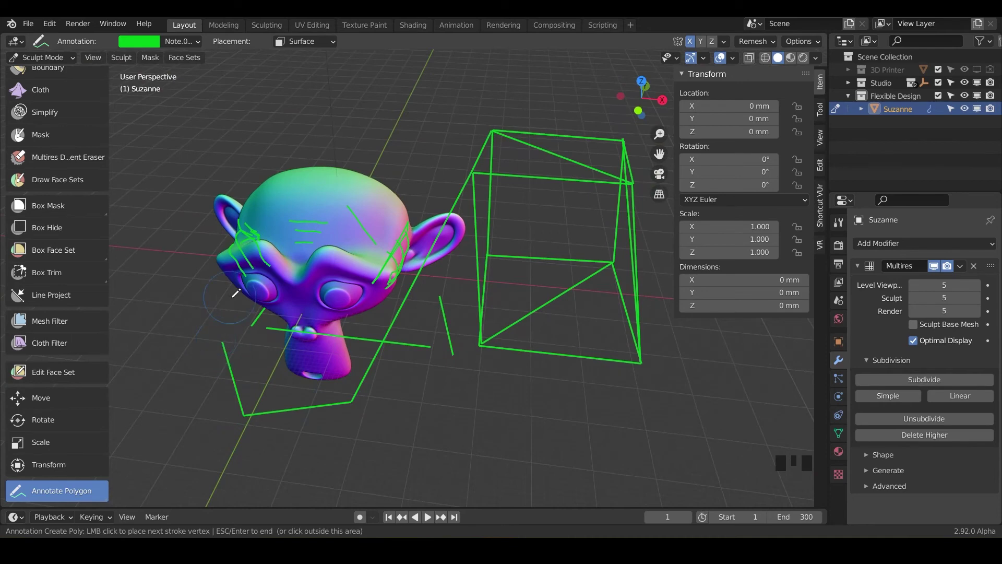
left_click(498, 423)
left_click(607, 418)
key("Escape")
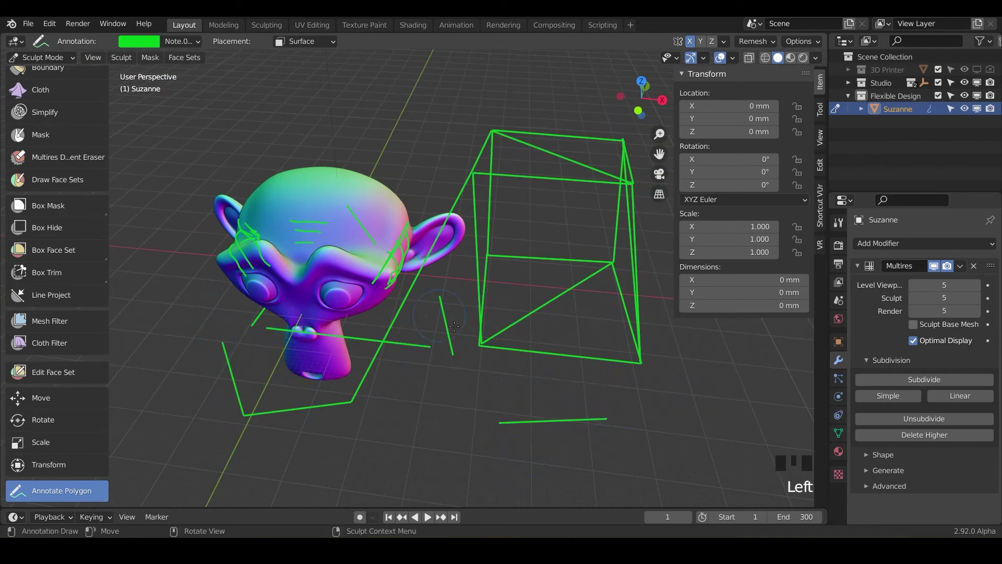
left_click(616, 385)
left_click(433, 389)
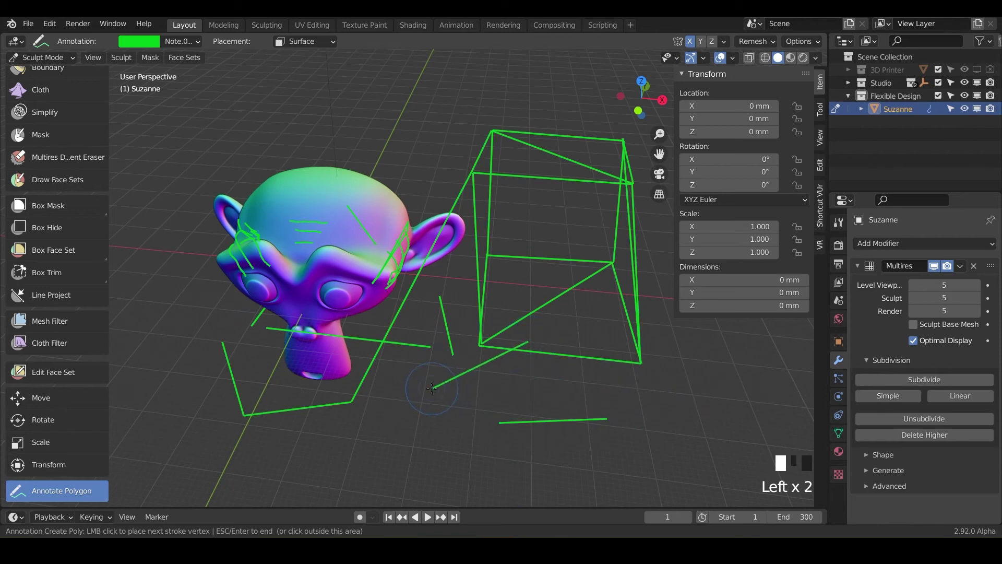
left_click(480, 435)
left_click(95, 499)
Switch to Annotate Eraser and erase all edges of the green wireframe cube
left_click_drag(63, 489, 55, 381)
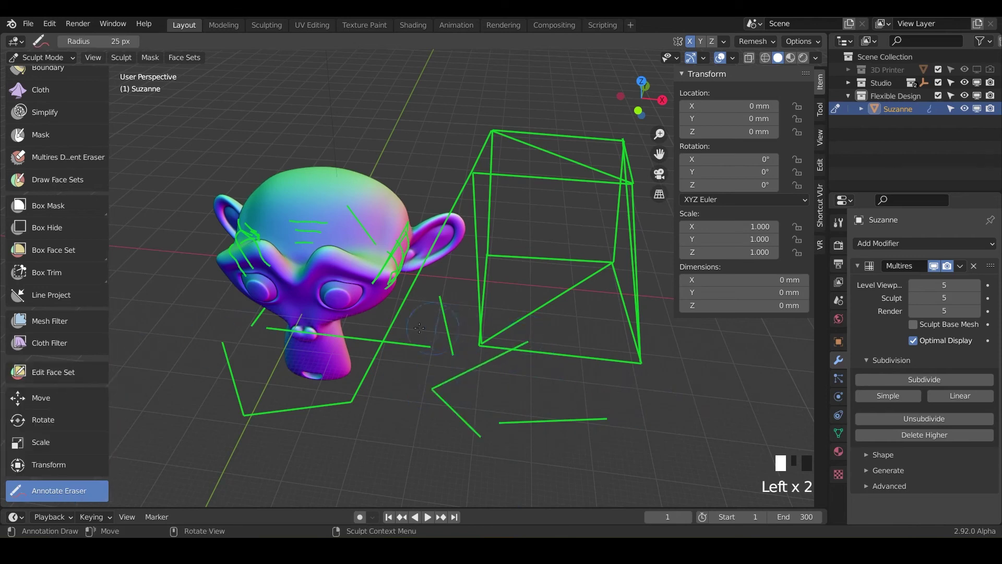
left_click_drag(493, 269, 498, 287)
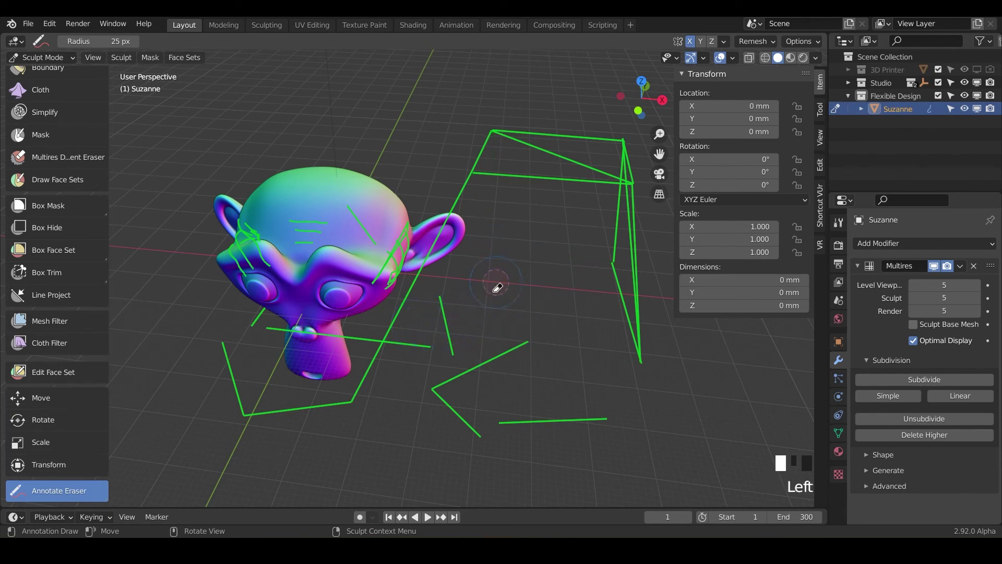
left_click_drag(616, 149, 617, 229)
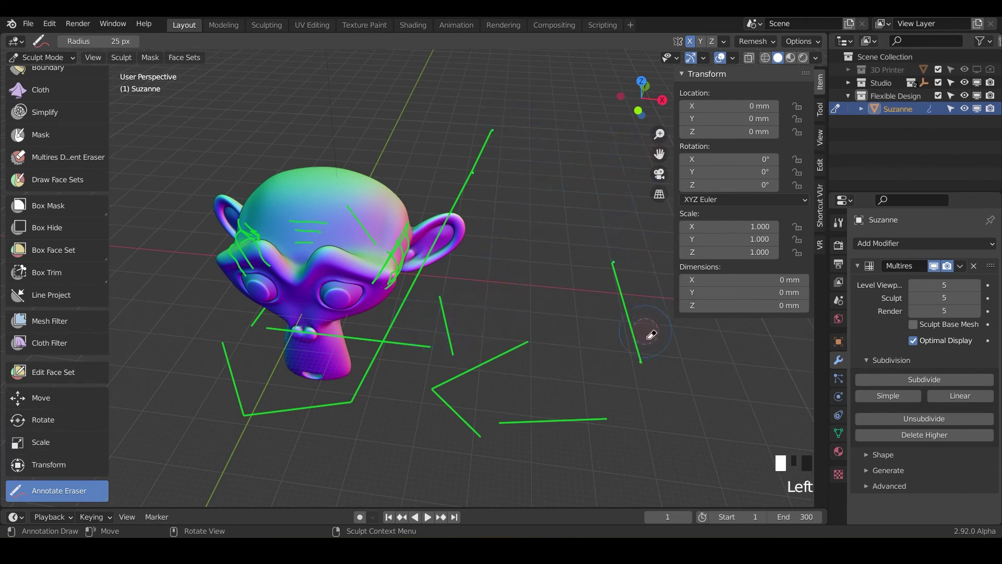
left_click_drag(651, 334, 603, 258)
Erase the horizontal line, V shape, diagonal stroke, chin strokes and leftover green dot
left_click(559, 341)
left_click(606, 416)
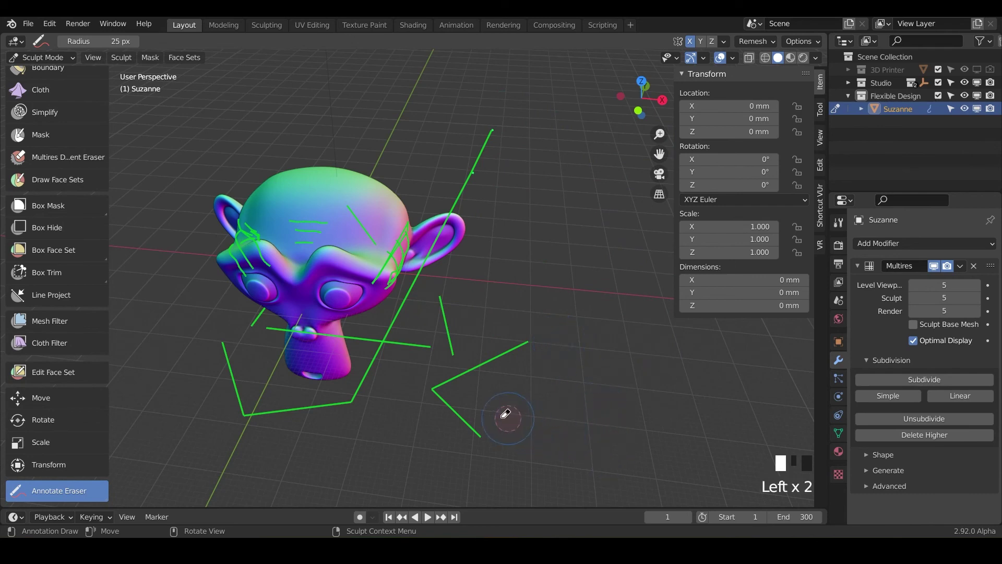
left_click_drag(498, 414, 551, 339)
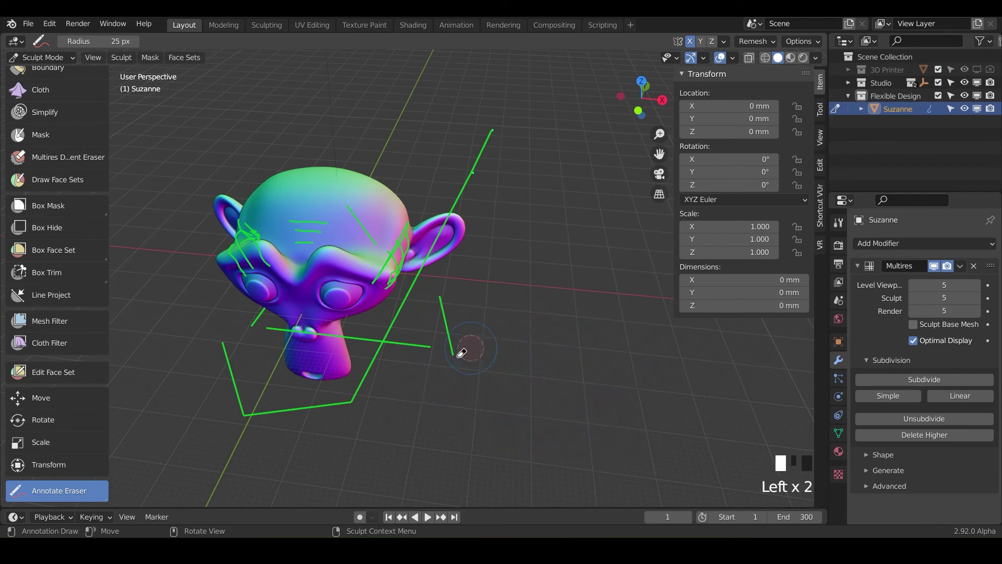
left_click_drag(462, 354, 450, 305)
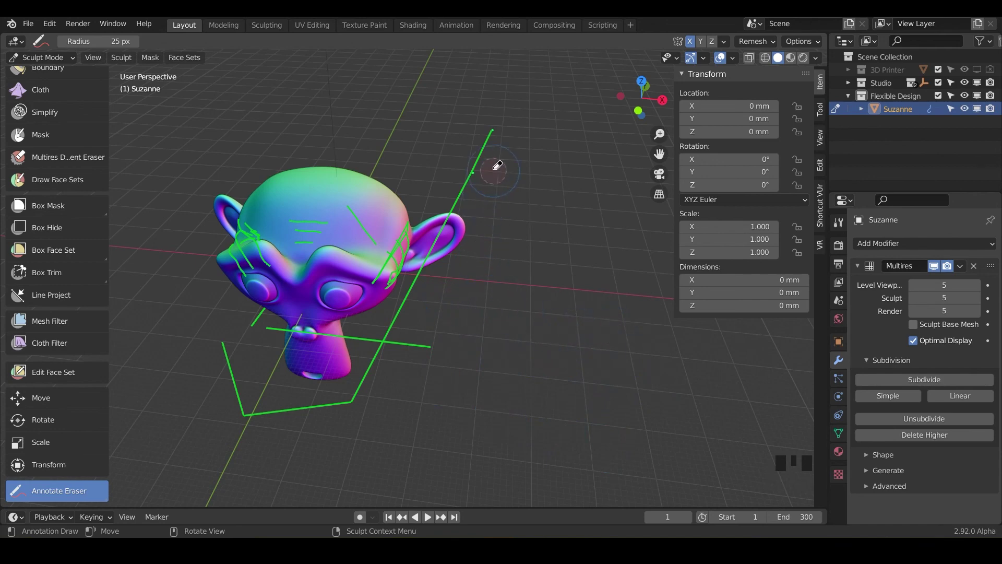
mouse_move(497, 165)
left_mouse_down()
mouse_move(474, 157)
mouse_move(510, 122)
left_mouse_up()
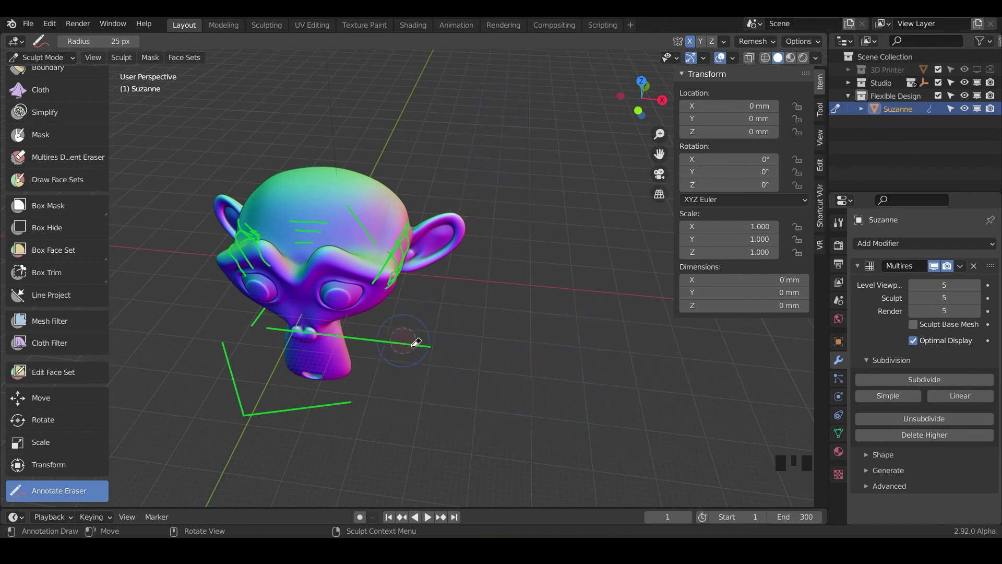
mouse_move(415, 343)
left_mouse_down()
mouse_move(272, 360)
mouse_move(260, 320)
mouse_move(240, 332)
mouse_move(227, 365)
mouse_move(210, 323)
mouse_move(234, 378)
mouse_move(359, 403)
left_mouse_up()
left_click_drag(265, 410, 246, 411)
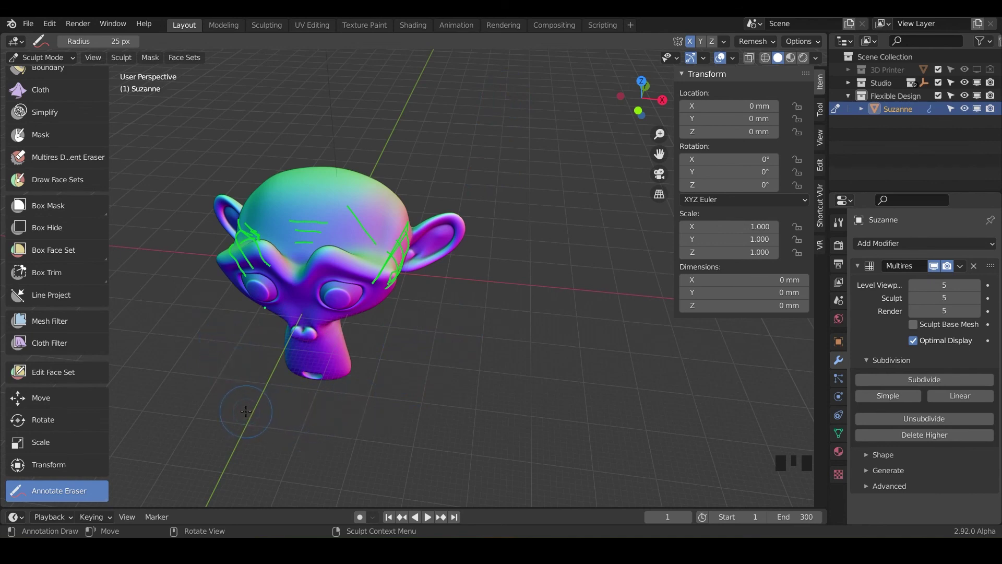
Switch back to freehand Annotate, check the Note layer list, and orbit Suzanne to a front view
left_click(68, 494)
left_click_drag(68, 493, 71, 466)
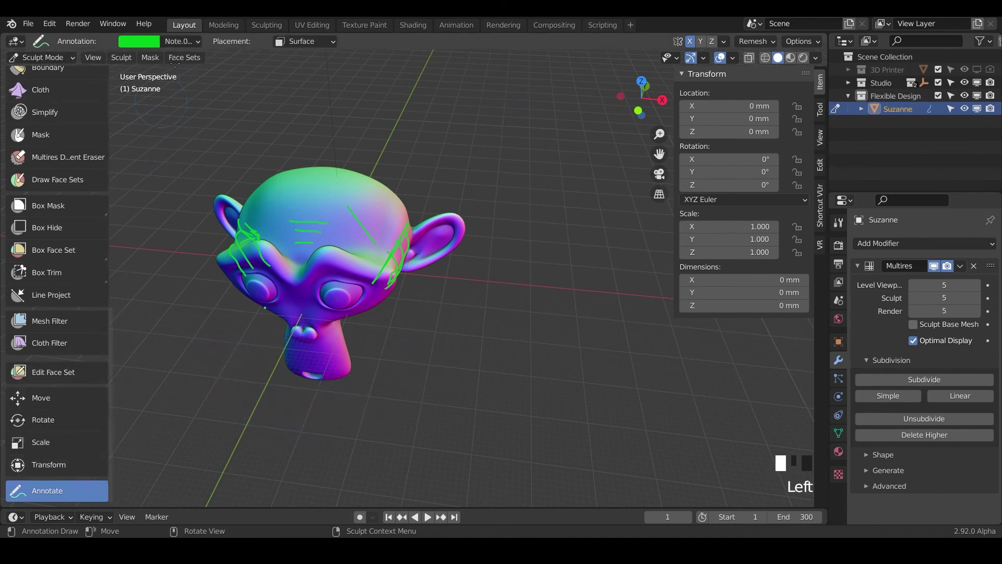
left_click(197, 42)
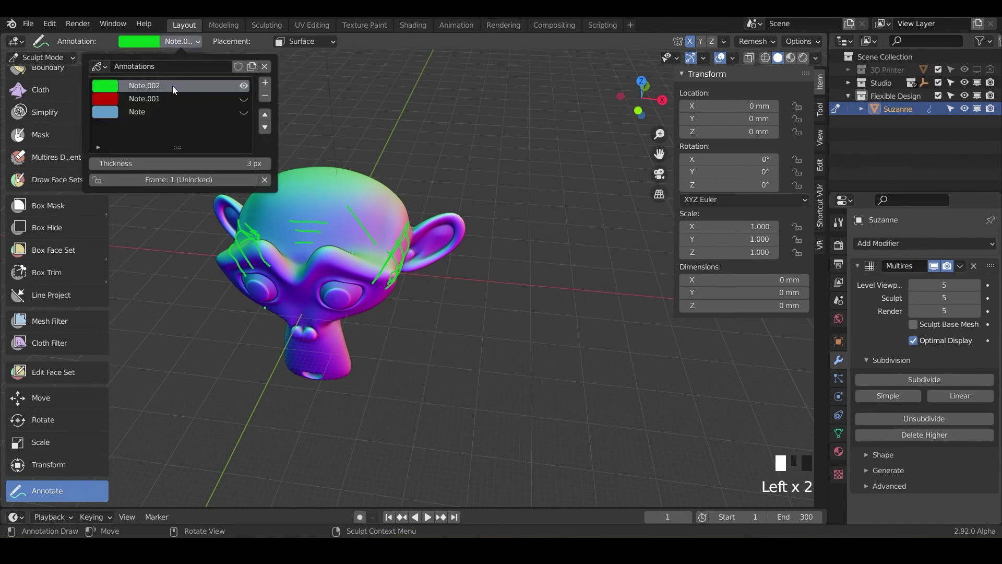
left_click(265, 95)
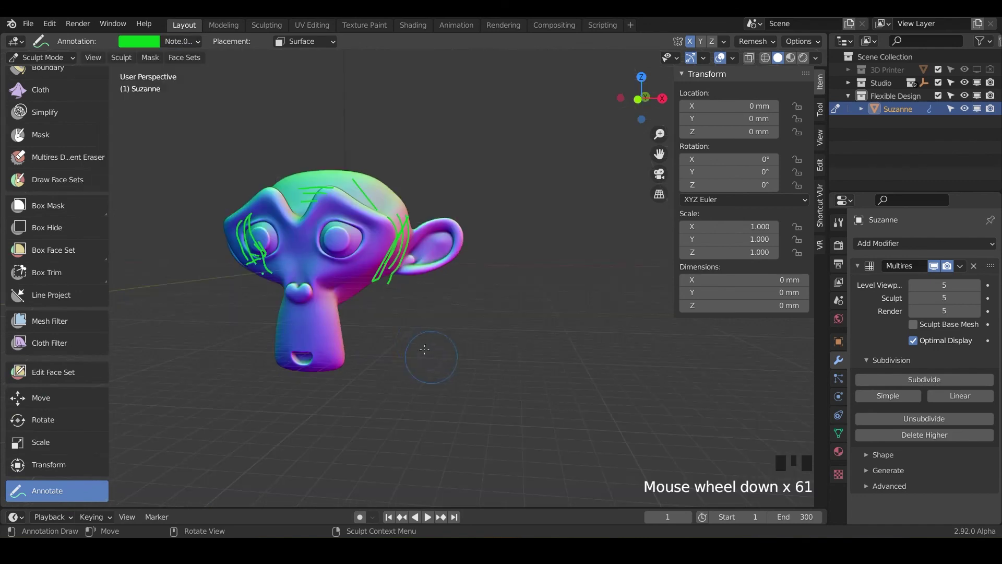
middle_click_drag(388, 355, 486, 349)
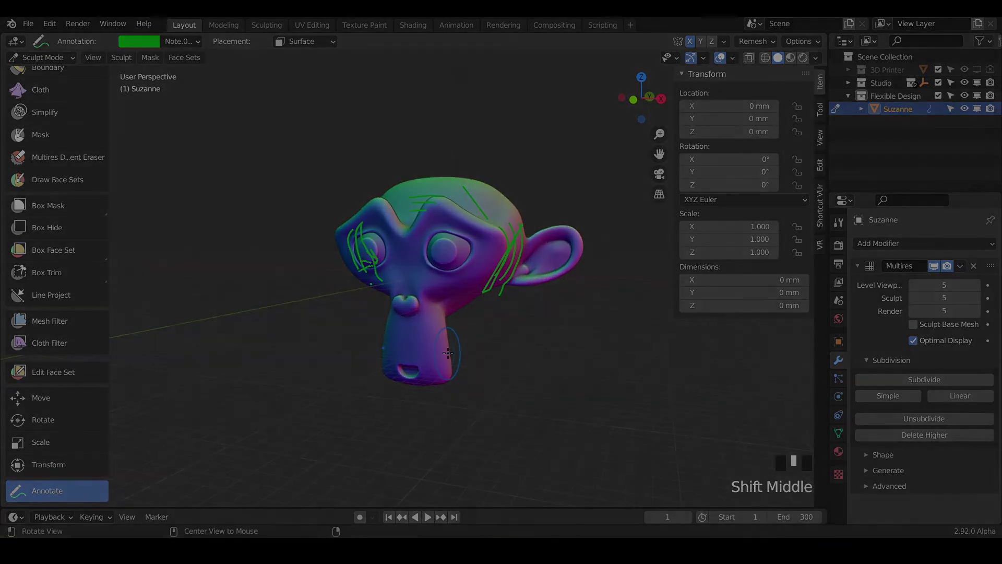